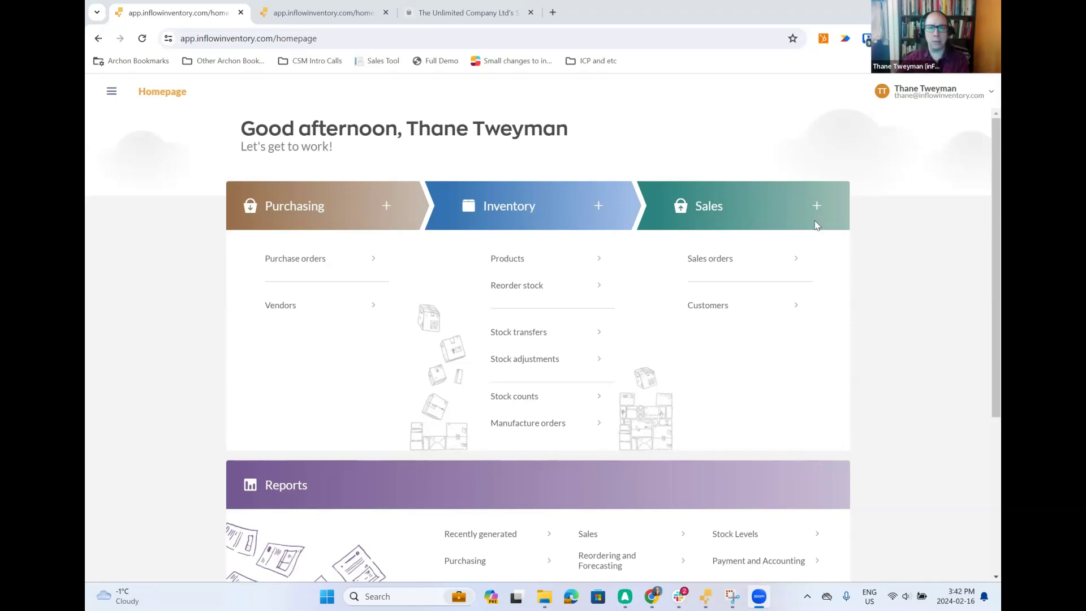
- Create a new sales order for the chosen customer and save it on closing as SO-000096
{"action": "left_click", "coordinate": [816, 206]}
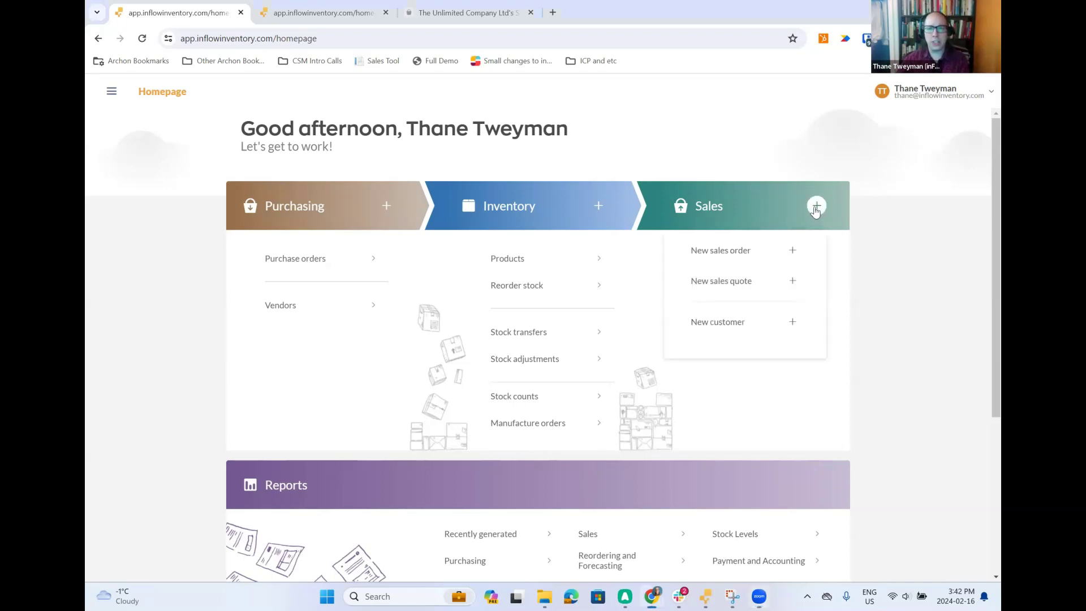
{"action": "left_click", "coordinate": [740, 255]}
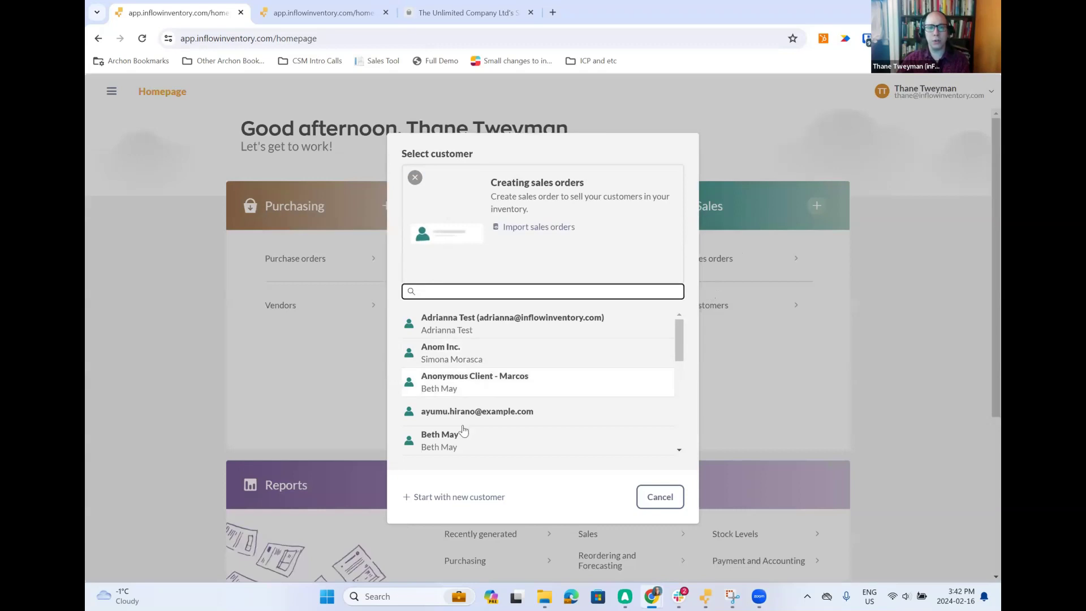
{"action": "left_click", "coordinate": [456, 440]}
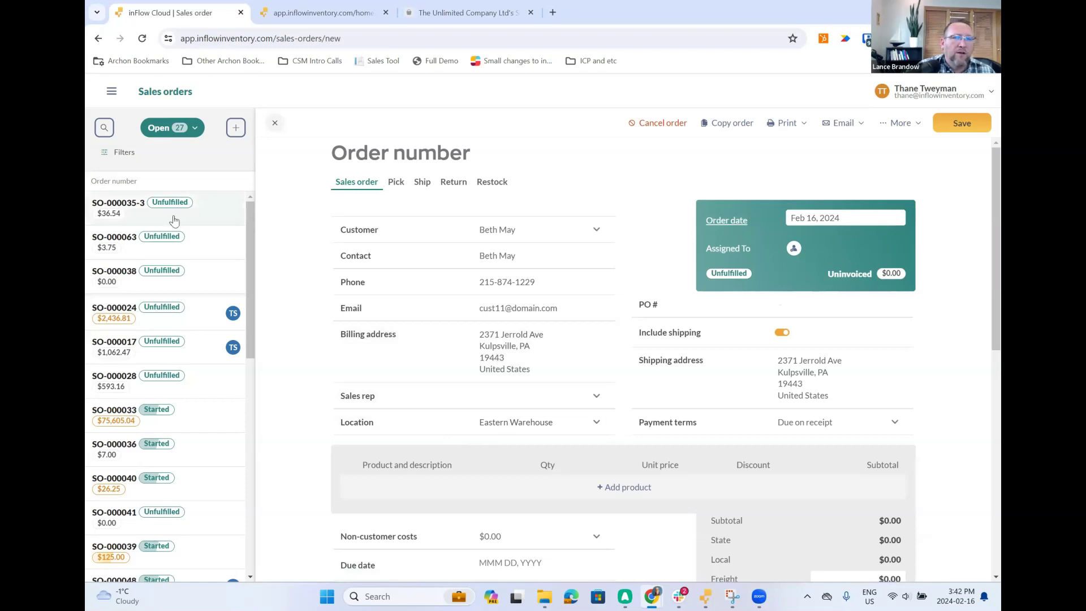
{"action": "left_click", "coordinate": [276, 123]}
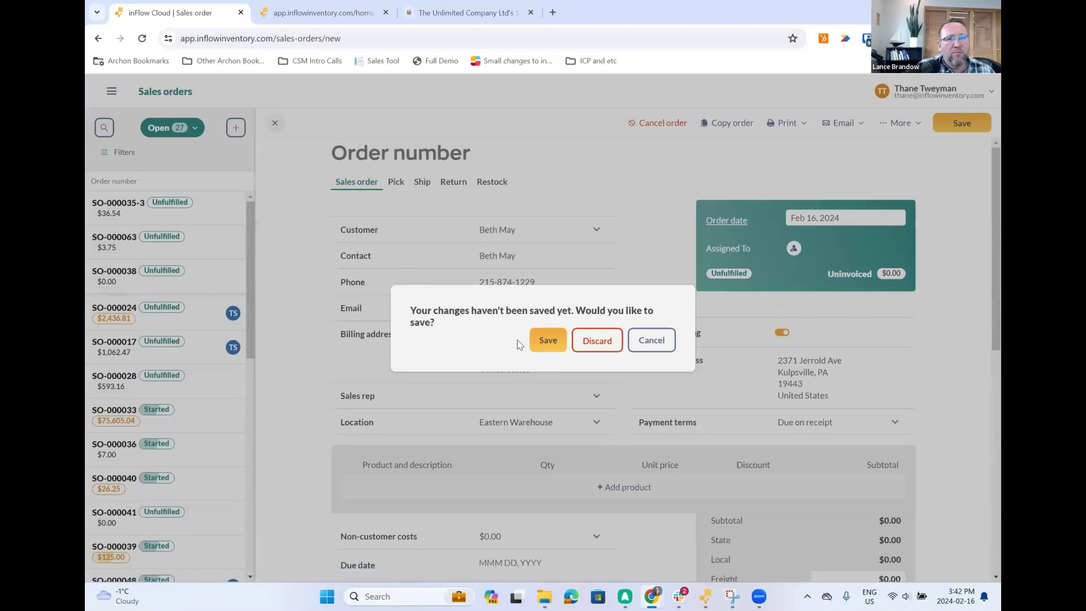
{"action": "left_click", "coordinate": [536, 342]}
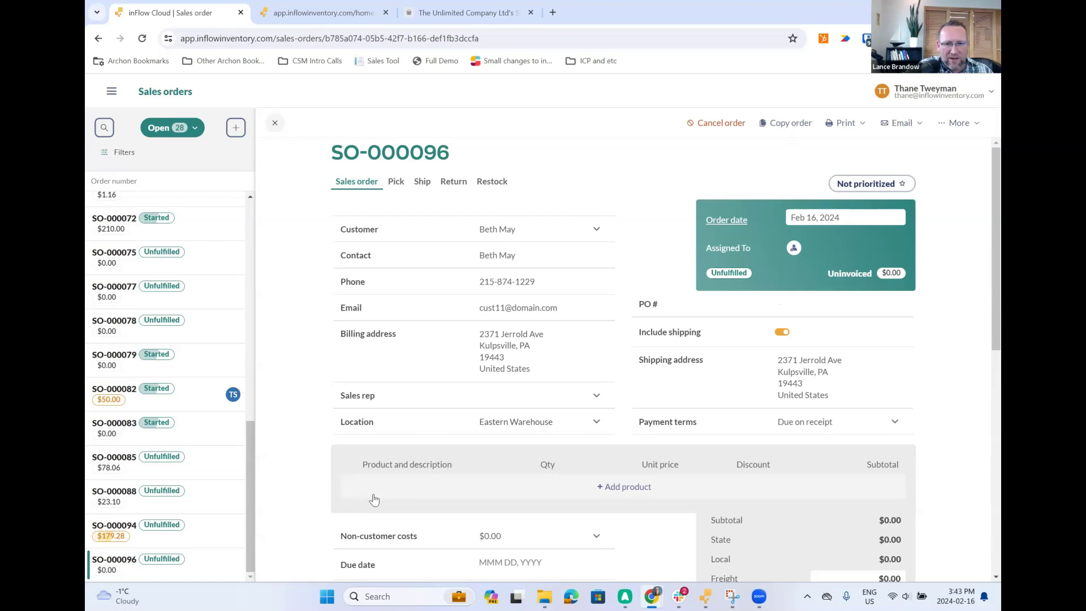
- Scroll down SO-000096 to its Custom info fields and back up again
{"action": "scroll", "coordinate": [373, 499], "scroll_direction": "down", "scroll_amount": 4}
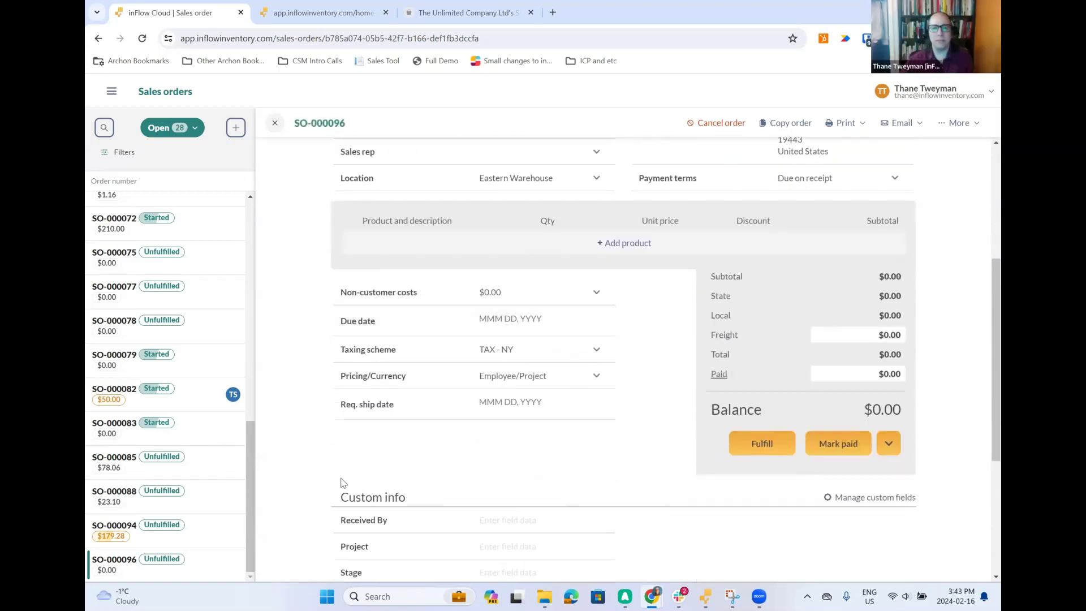
{"action": "scroll", "coordinate": [342, 482], "scroll_direction": "down", "scroll_amount": 2}
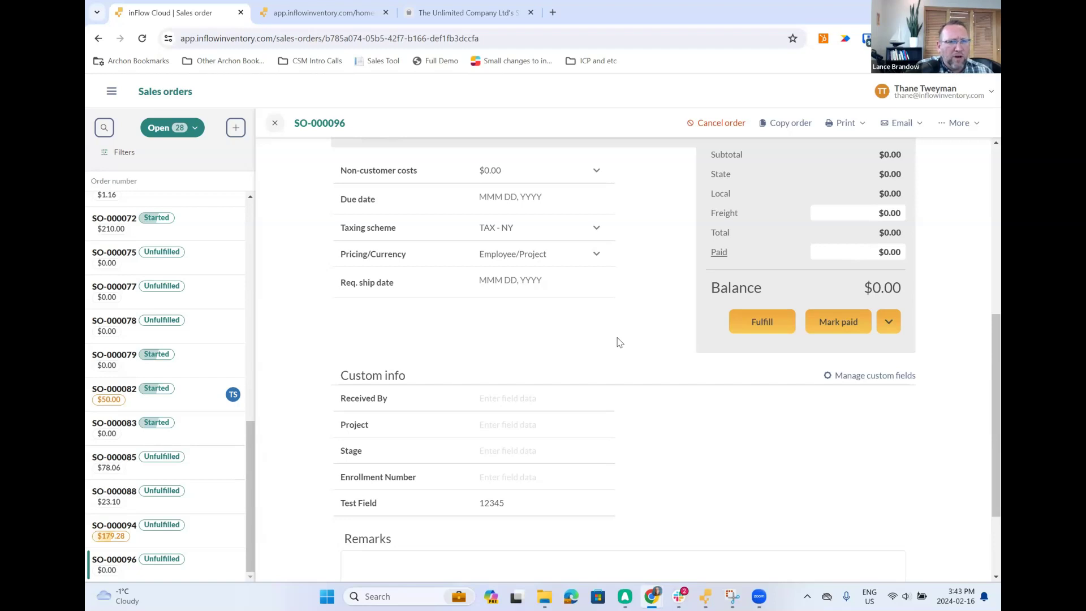
{"action": "scroll", "coordinate": [618, 341], "scroll_direction": "up", "scroll_amount": 7}
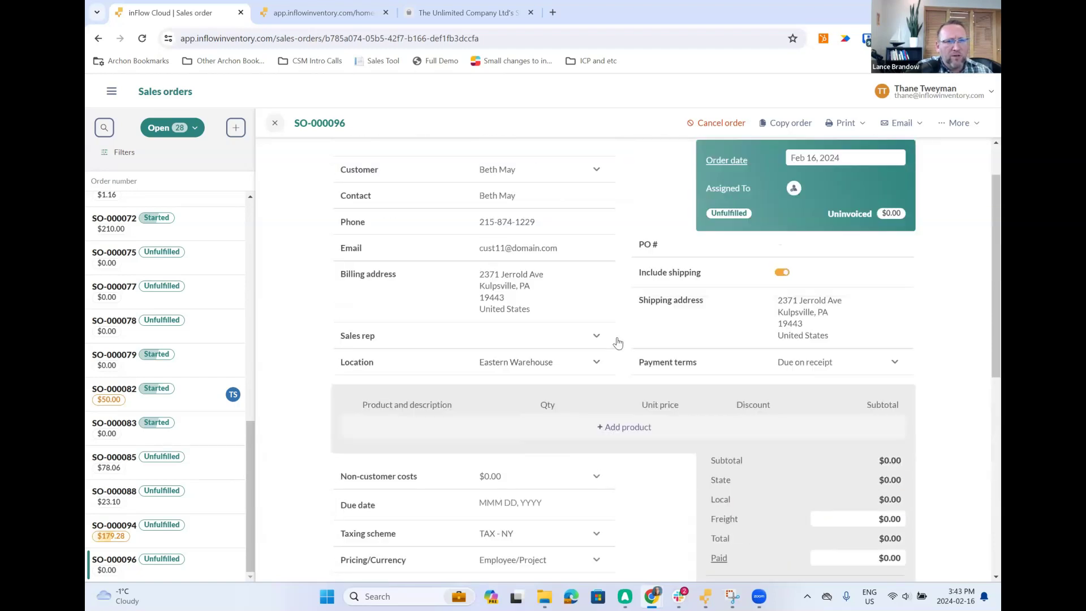
- Add 10 ea of 60 AMP Disconnect at $10.17 and save, bringing the total to $106.79
{"action": "left_click", "coordinate": [610, 486]}
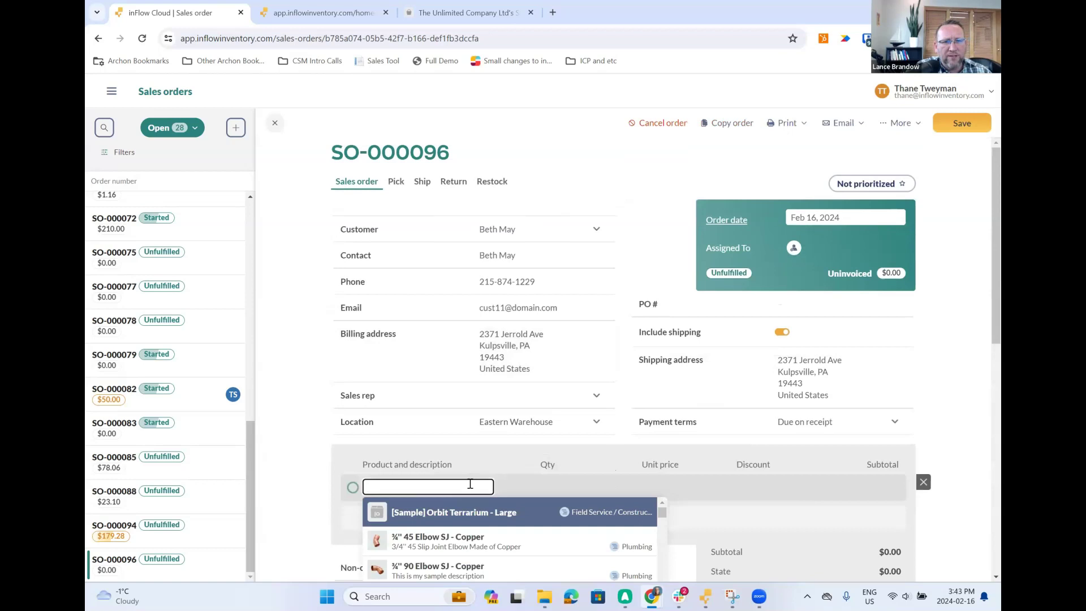
{"action": "type", "text": "60 am"}
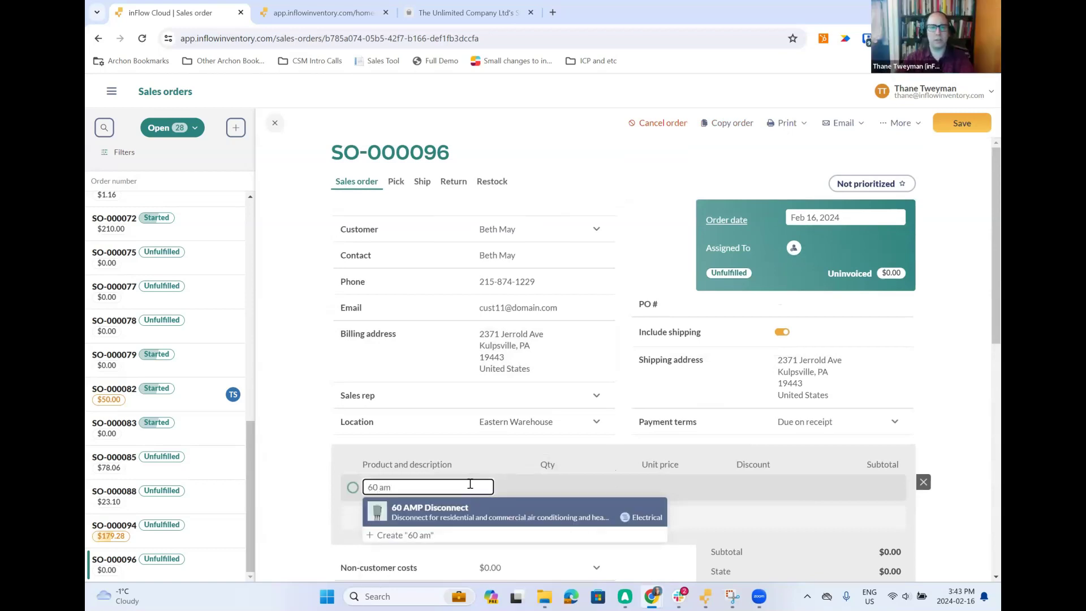
{"action": "left_click", "coordinate": [448, 511]}
{"action": "left_click", "coordinate": [582, 488]}
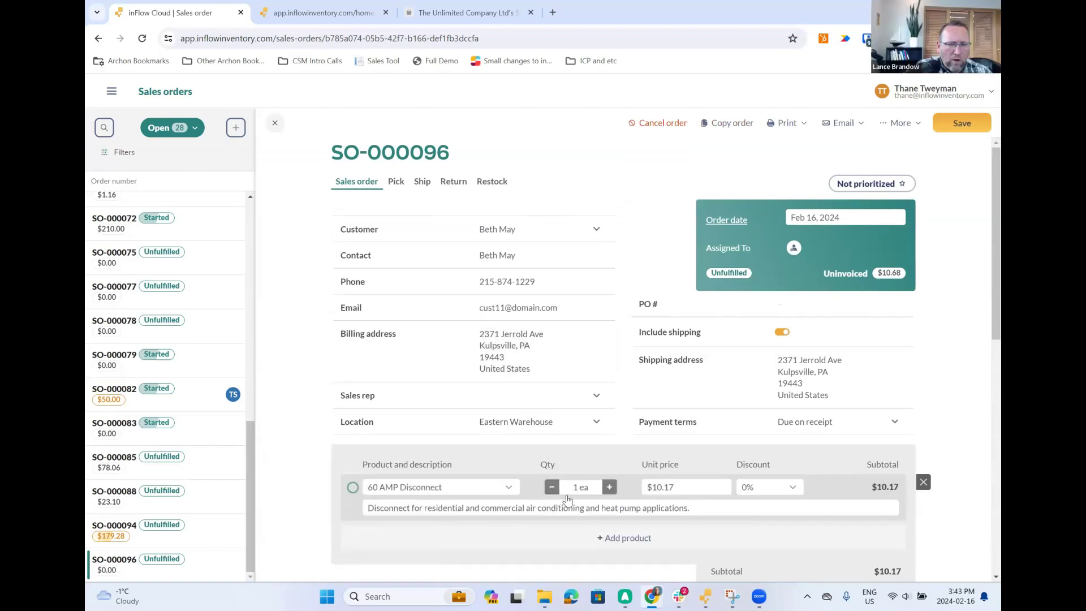
{"action": "type", "text": "10"}
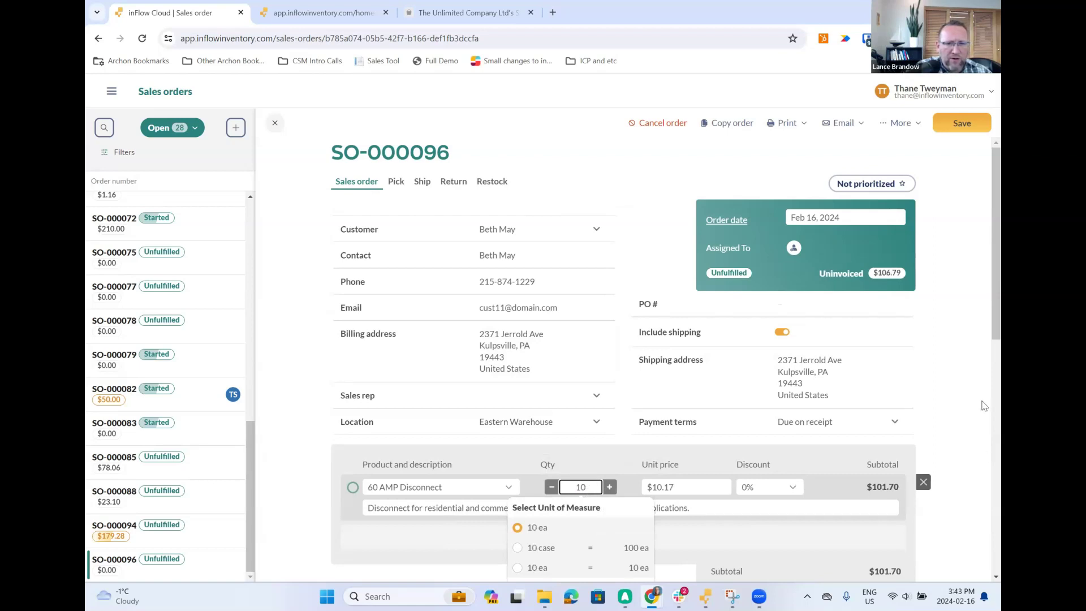
{"action": "left_click", "coordinate": [960, 423]}
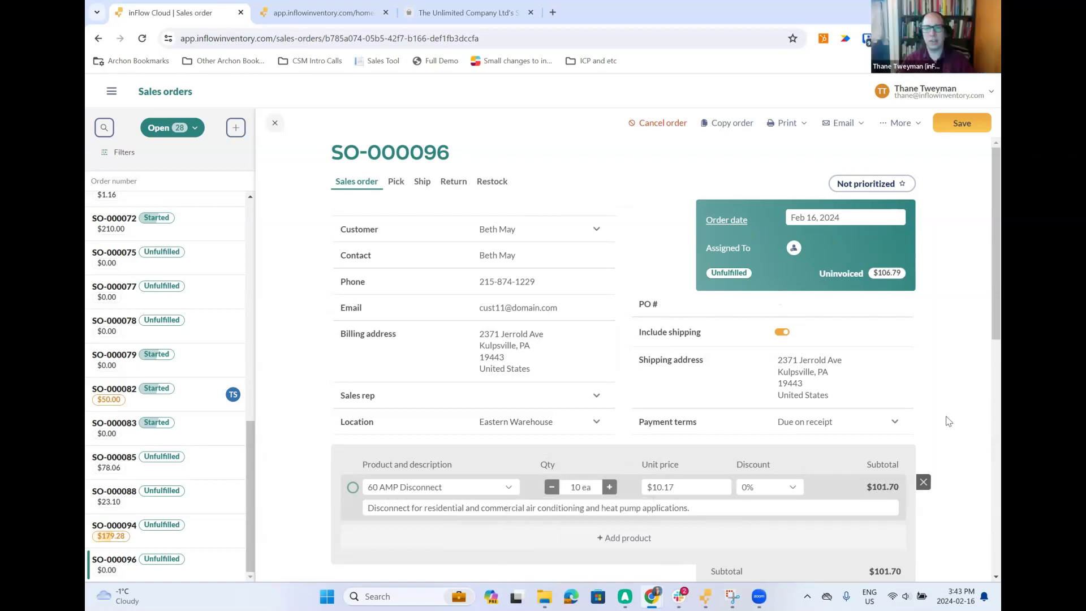
{"action": "left_click", "coordinate": [953, 124]}
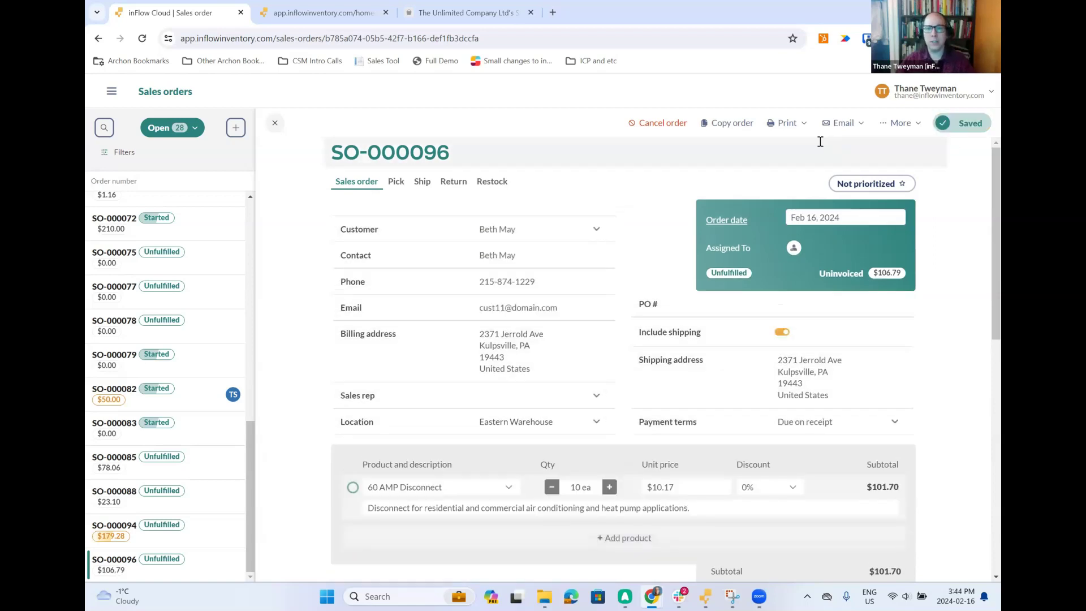
- Generate the printable SO-000096 sales order document in a new tab, cancelling the print dialog
{"action": "left_click", "coordinate": [798, 125]}
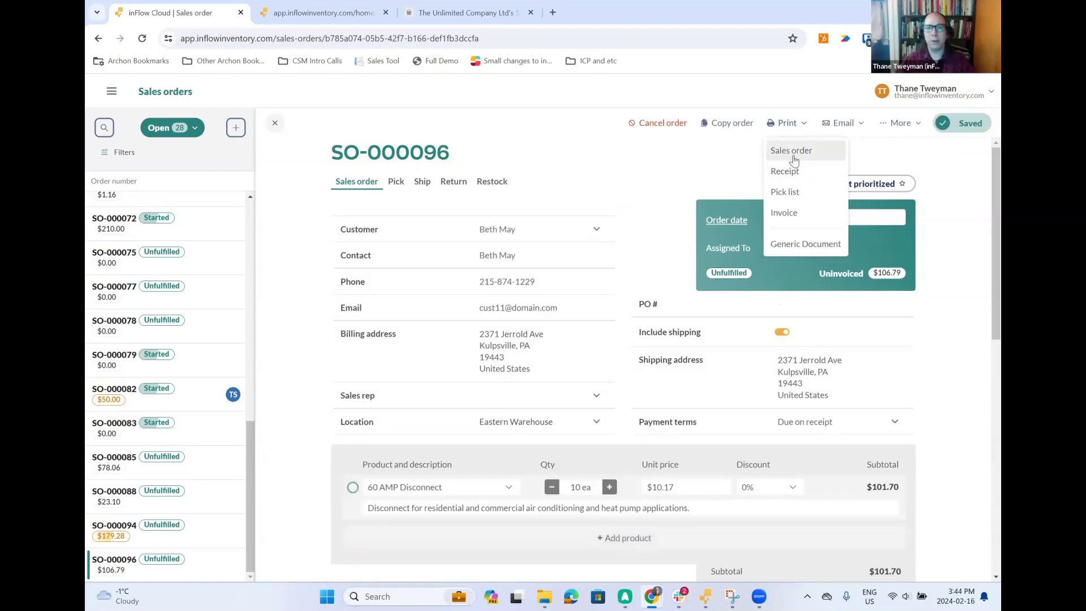
{"action": "left_click", "coordinate": [792, 150]}
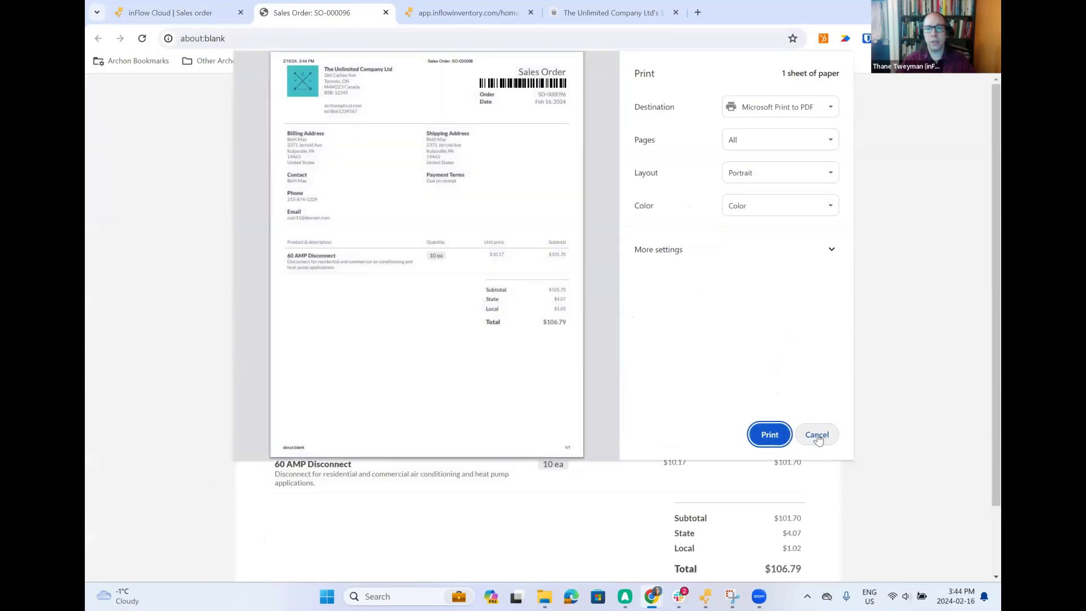
{"action": "left_click", "coordinate": [817, 434]}
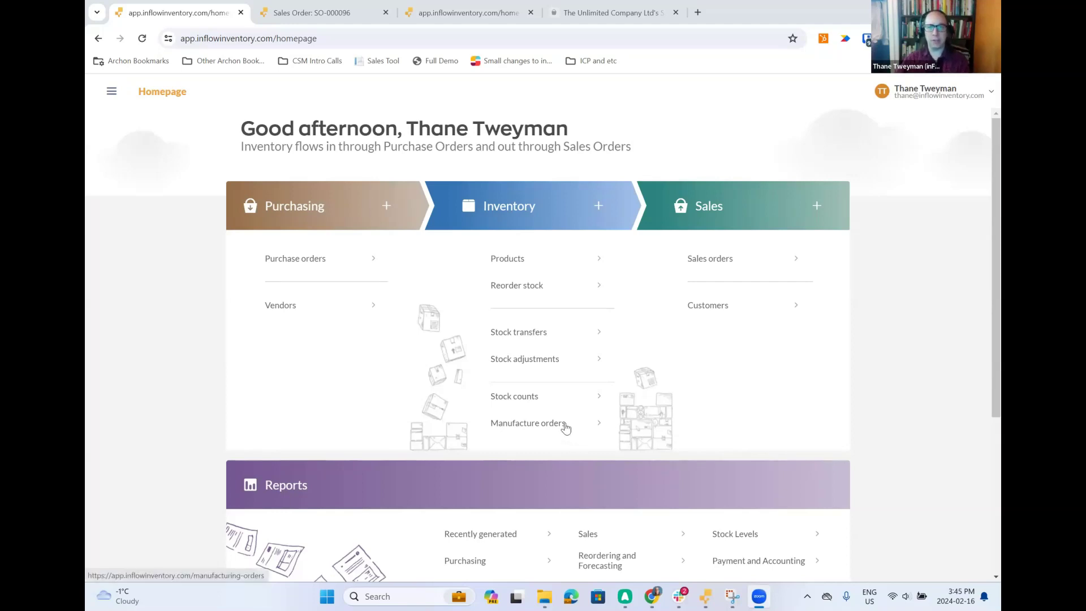
- Open Reorder stock for Eastern Warehouse and expand the five pending manufacture orders
{"action": "left_click", "coordinate": [112, 93]}
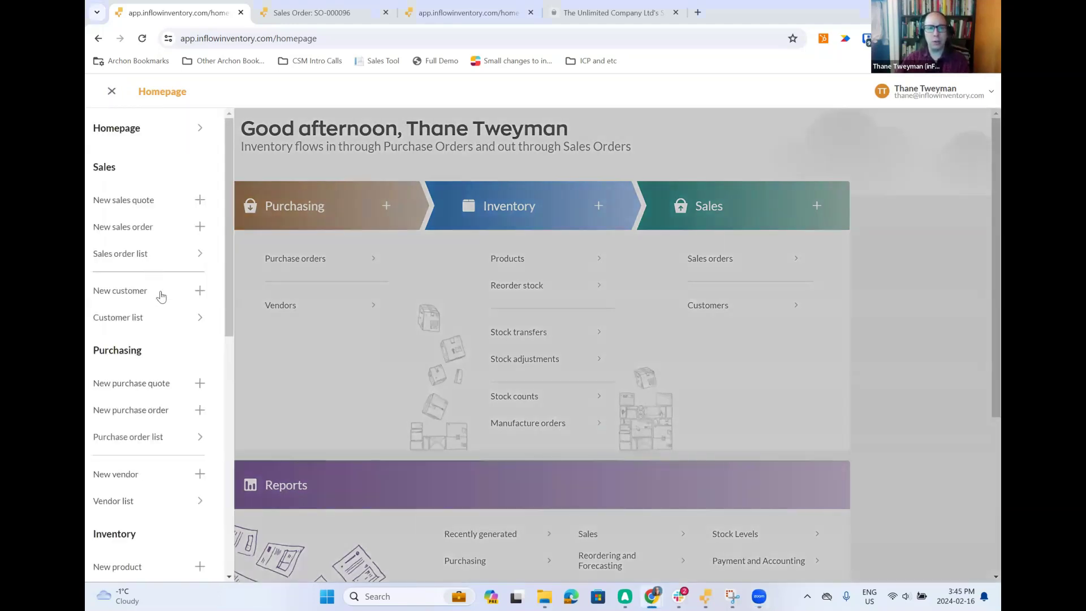
{"action": "scroll", "coordinate": [181, 351], "scroll_direction": "down", "scroll_amount": 5}
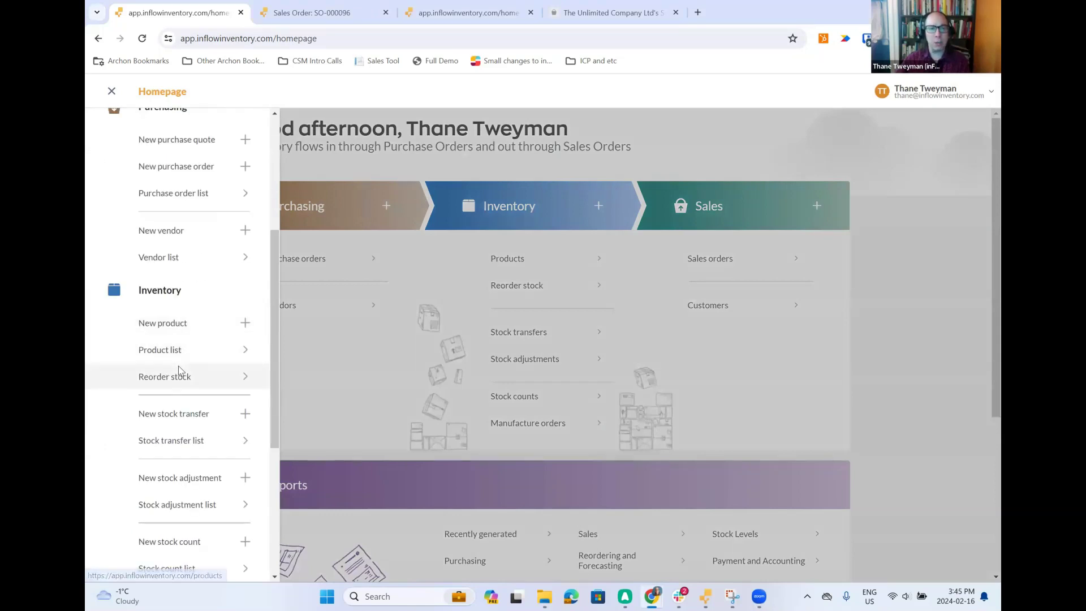
{"action": "left_click", "coordinate": [181, 371]}
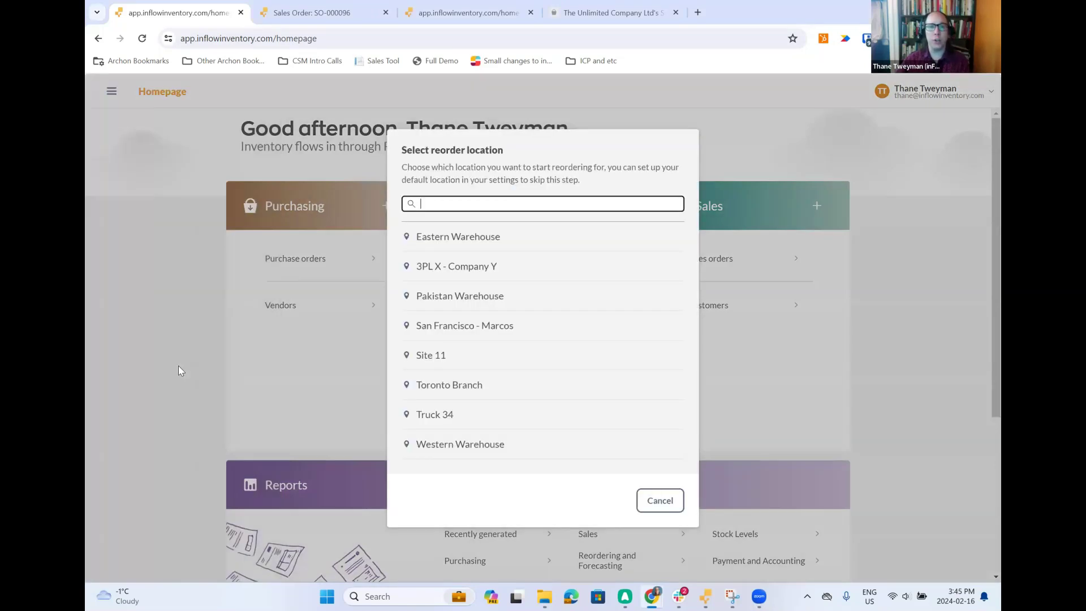
{"action": "left_click", "coordinate": [527, 240]}
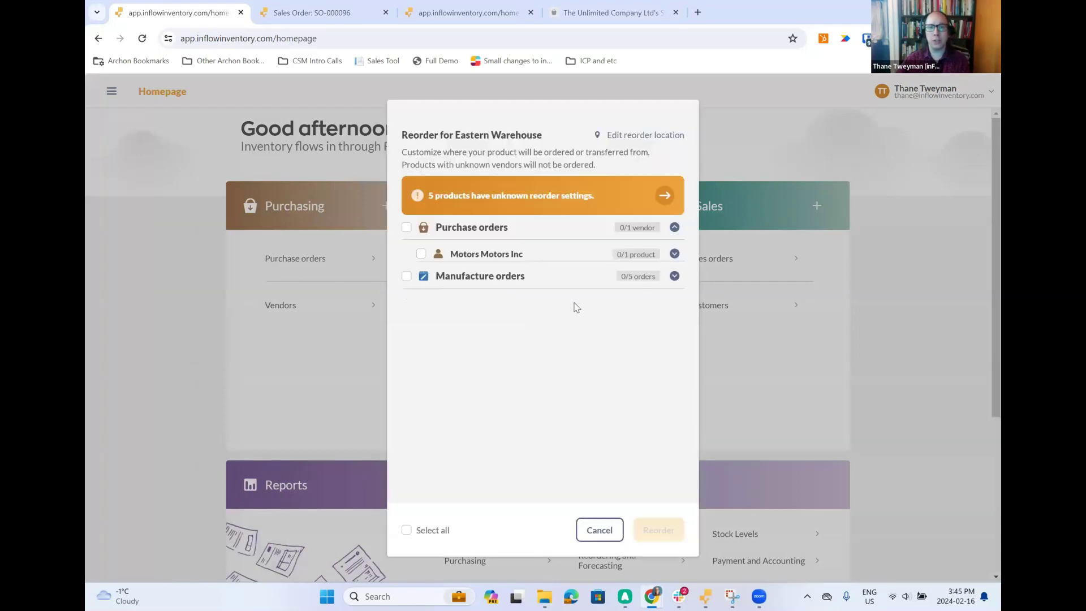
{"action": "left_click", "coordinate": [676, 276]}
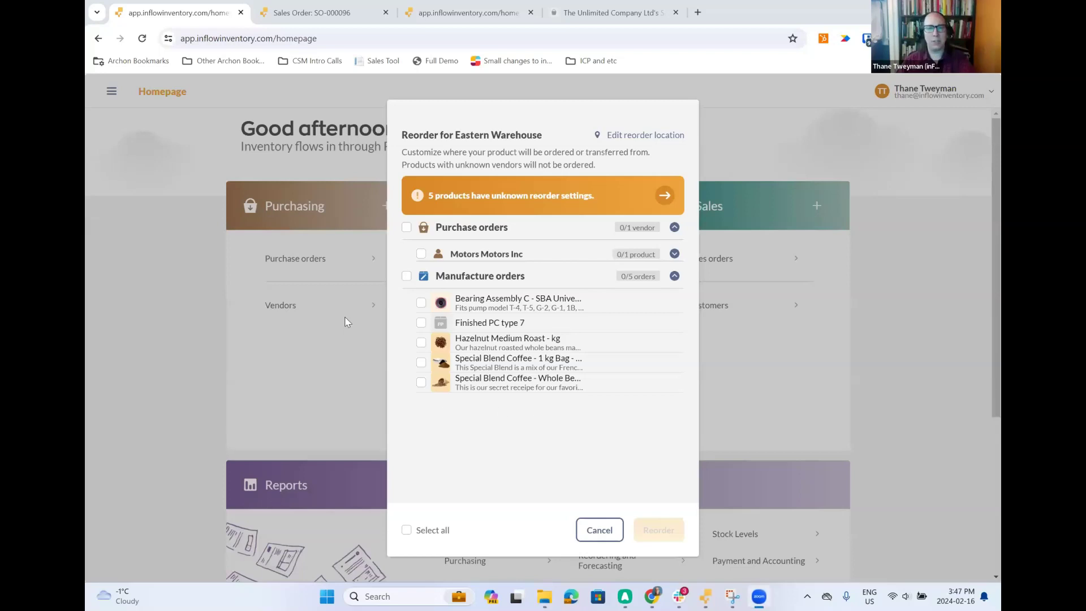
- Reorder 20 ea of Bearing Assembly C as manufacture order MO-000084 and open it
{"action": "left_click", "coordinate": [421, 303]}
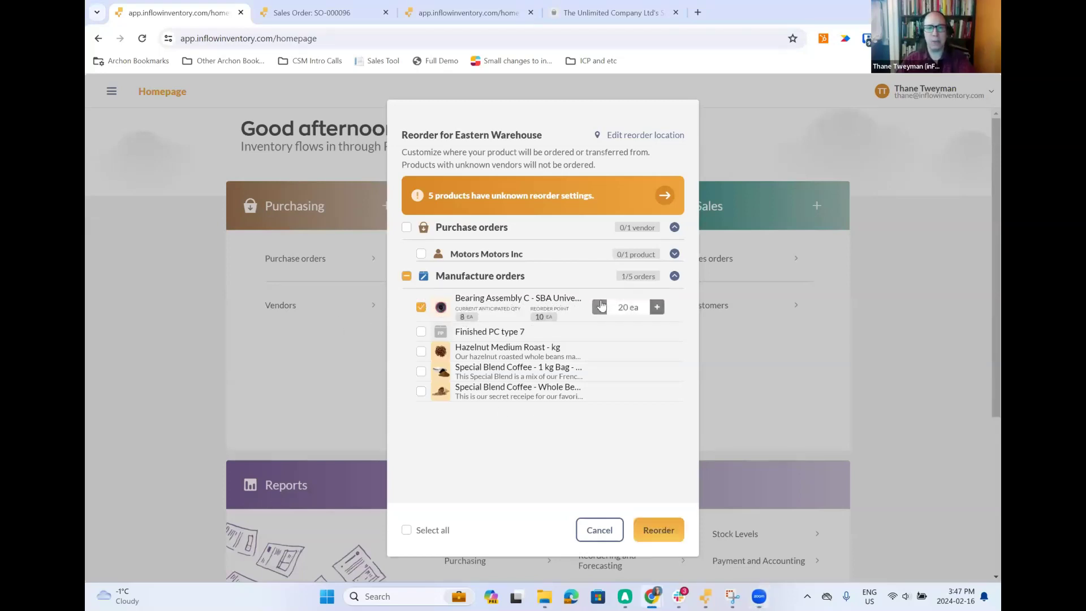
{"action": "left_click", "coordinate": [662, 531]}
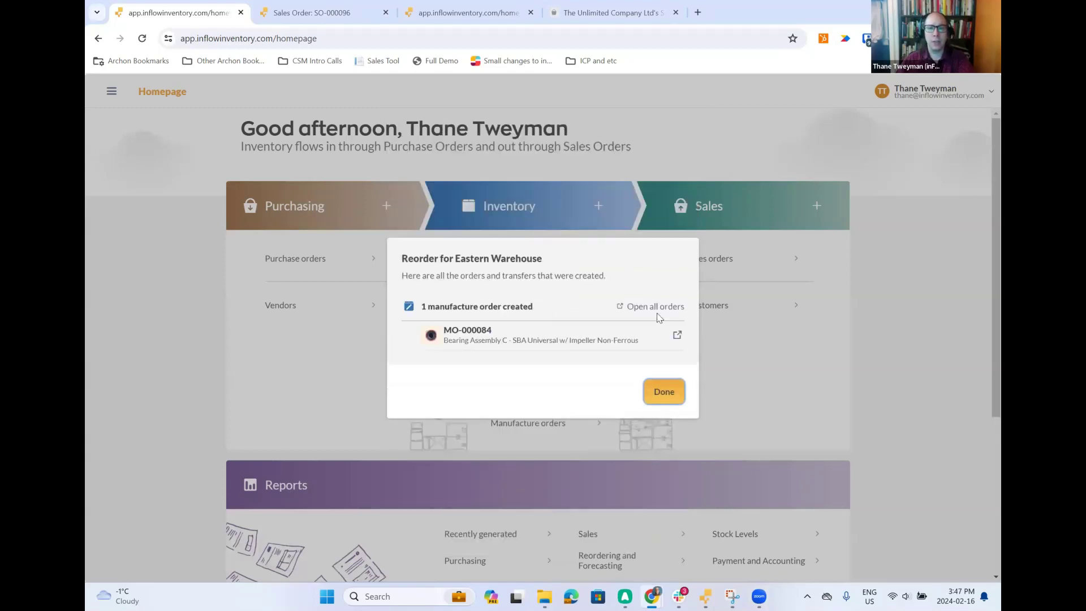
{"action": "left_click", "coordinate": [676, 335]}
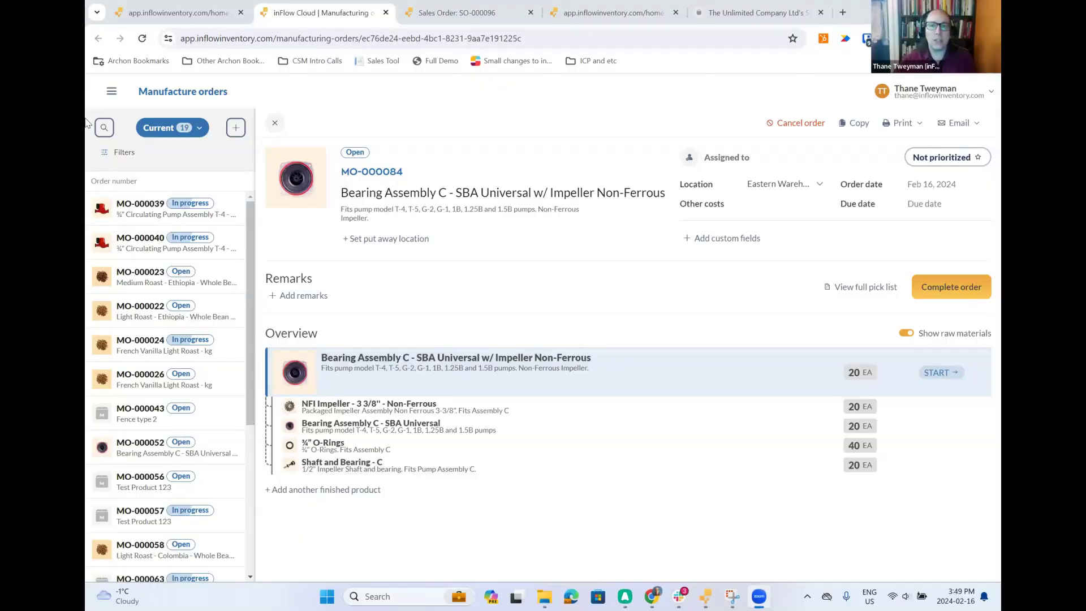
{"action": "left_click", "coordinate": [112, 91]}
{"action": "scroll", "coordinate": [165, 465], "scroll_direction": "down", "scroll_amount": 2}
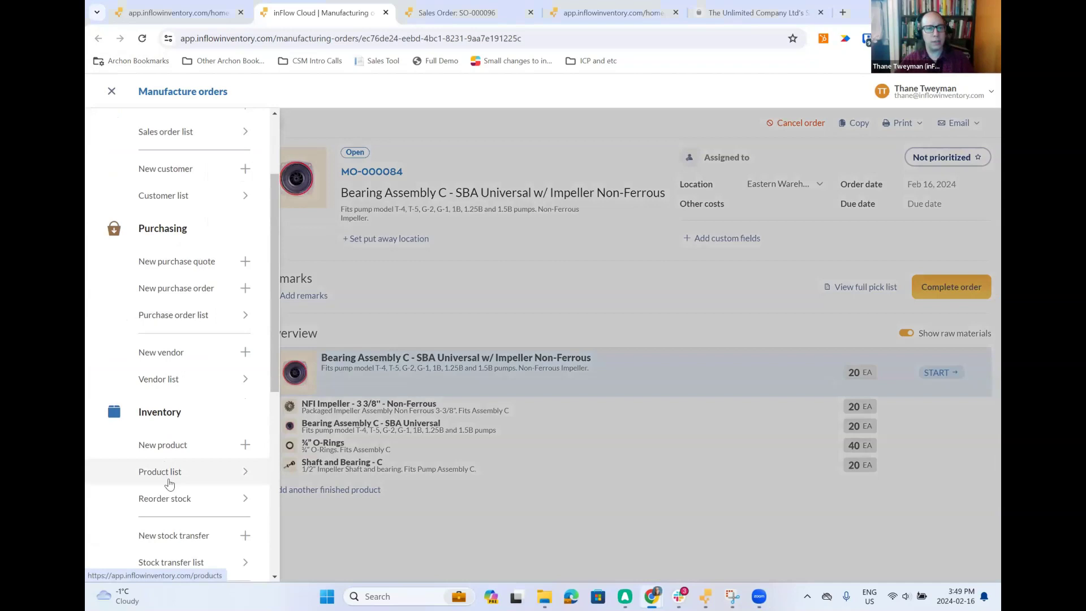
{"action": "left_click", "coordinate": [172, 503]}
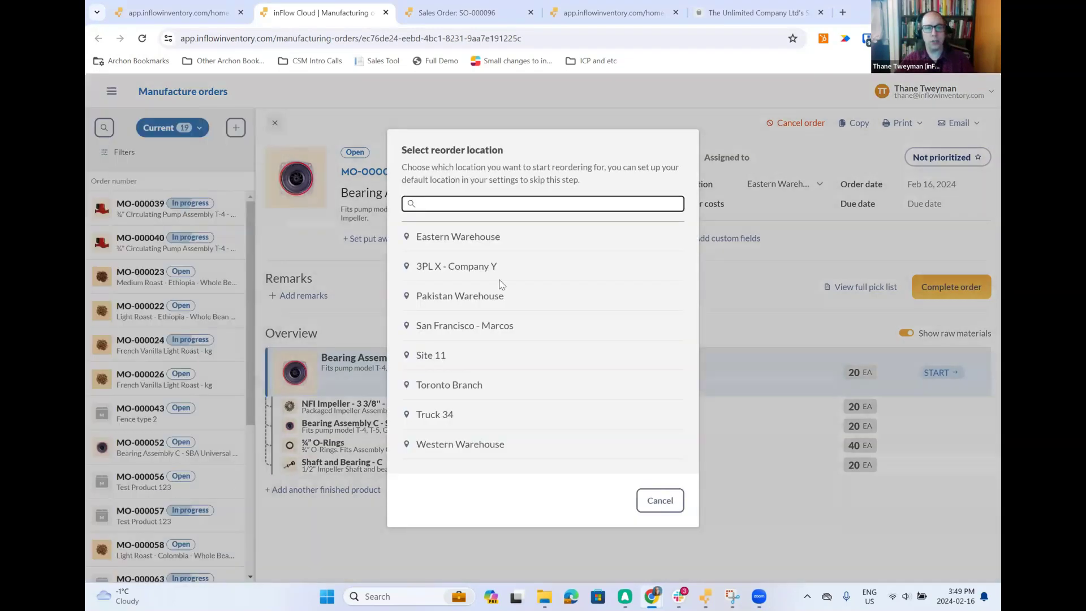
{"action": "left_click", "coordinate": [566, 234]}
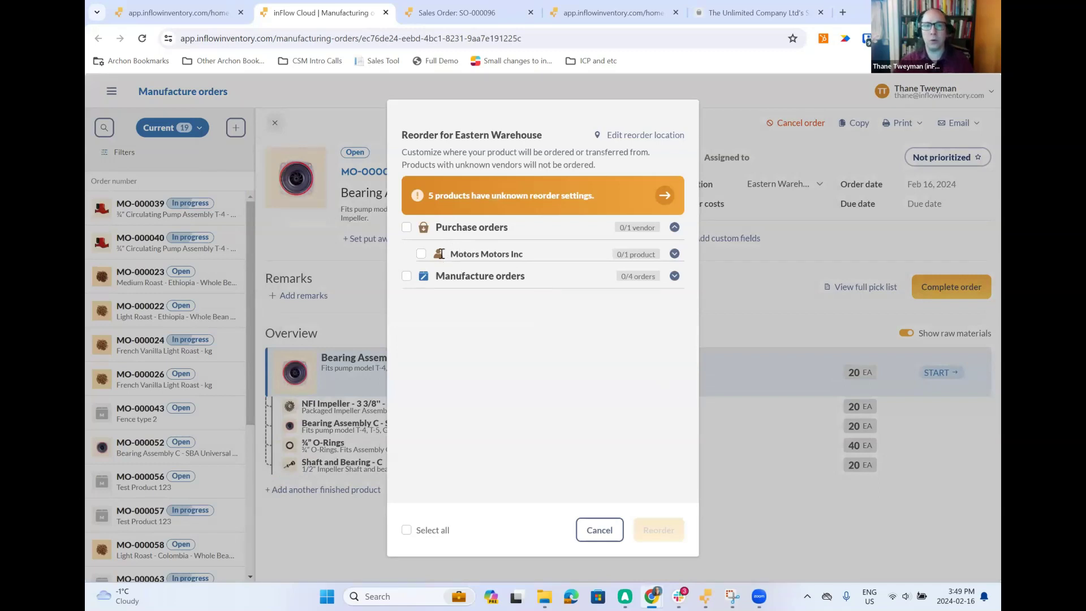
{"action": "left_click", "coordinate": [597, 532]}
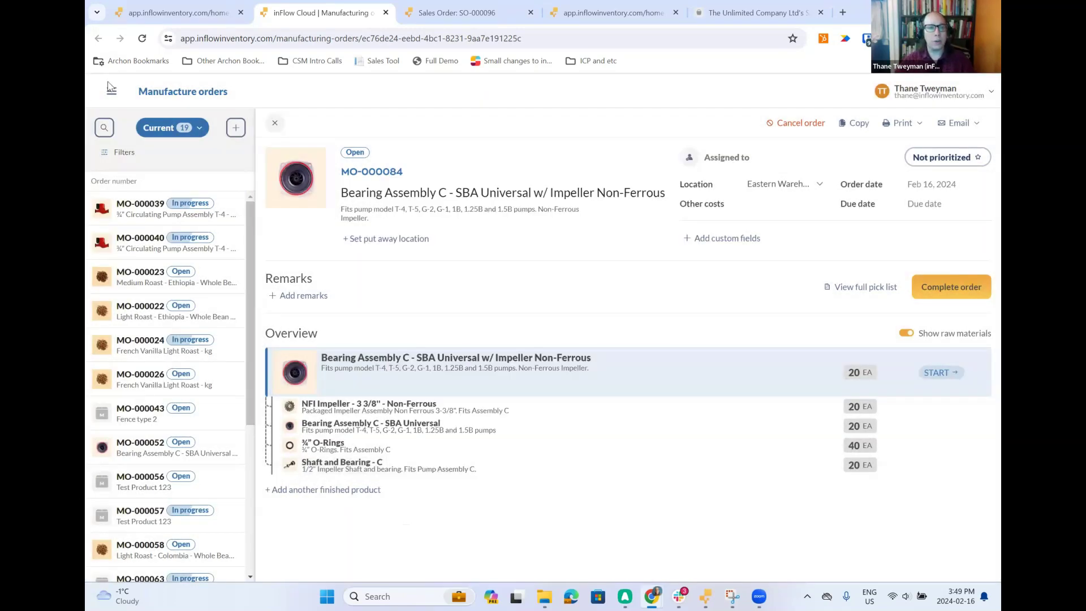
- Start a new Eastern Warehouse purchase order with ChemTrail Inc. as the vendor
{"action": "left_click", "coordinate": [111, 93]}
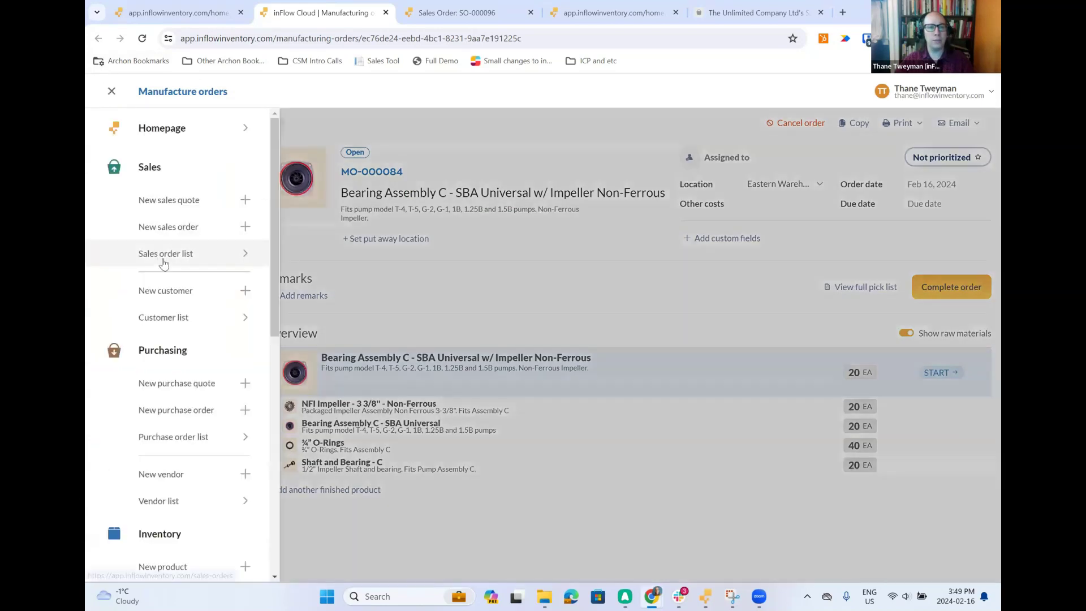
{"action": "left_click", "coordinate": [182, 417]}
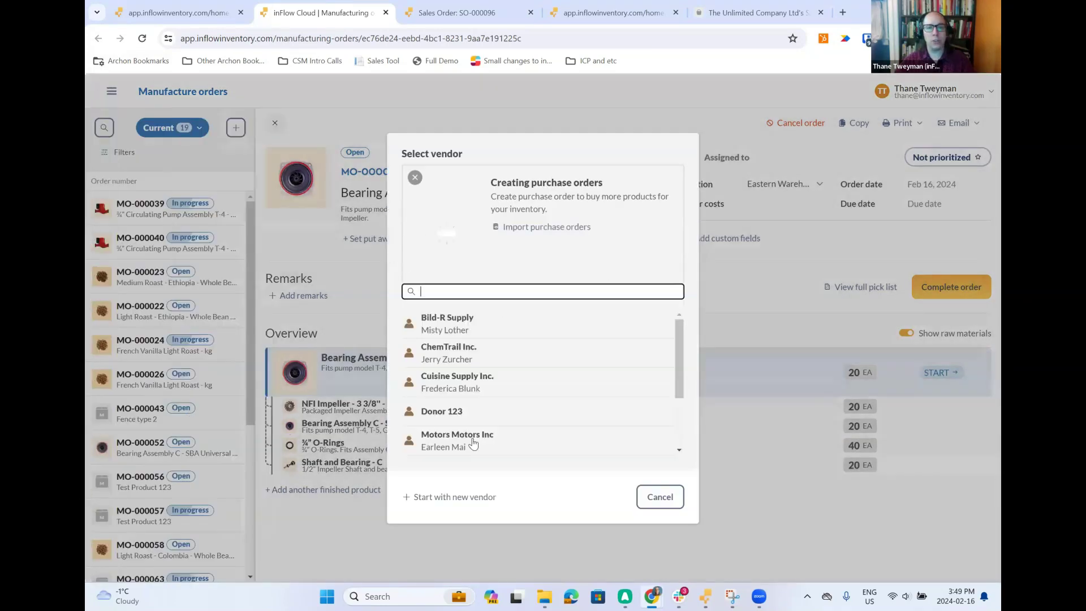
{"action": "left_click", "coordinate": [492, 356]}
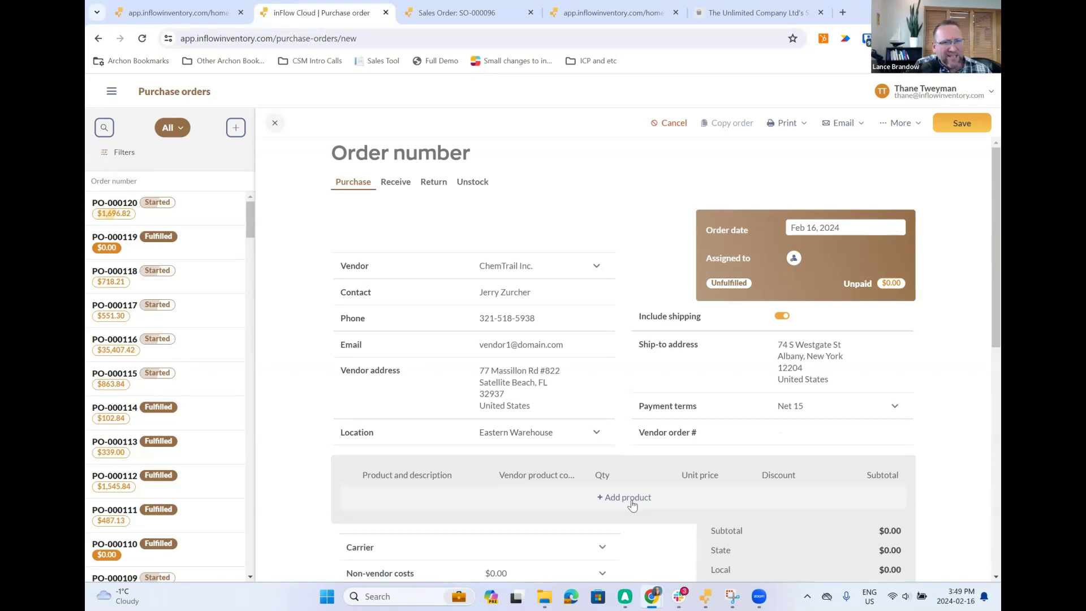
- Discard the unsaved ChemTrail Inc. purchase order, then filter the list by Unpaid, Open, and finally All
{"action": "left_click", "coordinate": [275, 123]}
{"action": "left_click", "coordinate": [603, 339]}
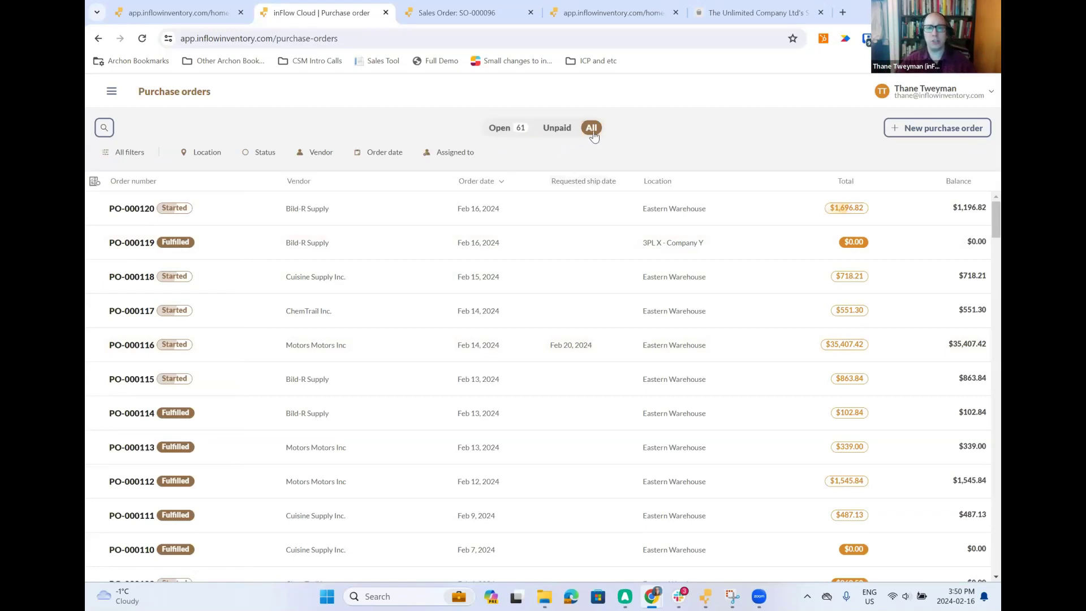
{"action": "left_click", "coordinate": [562, 130]}
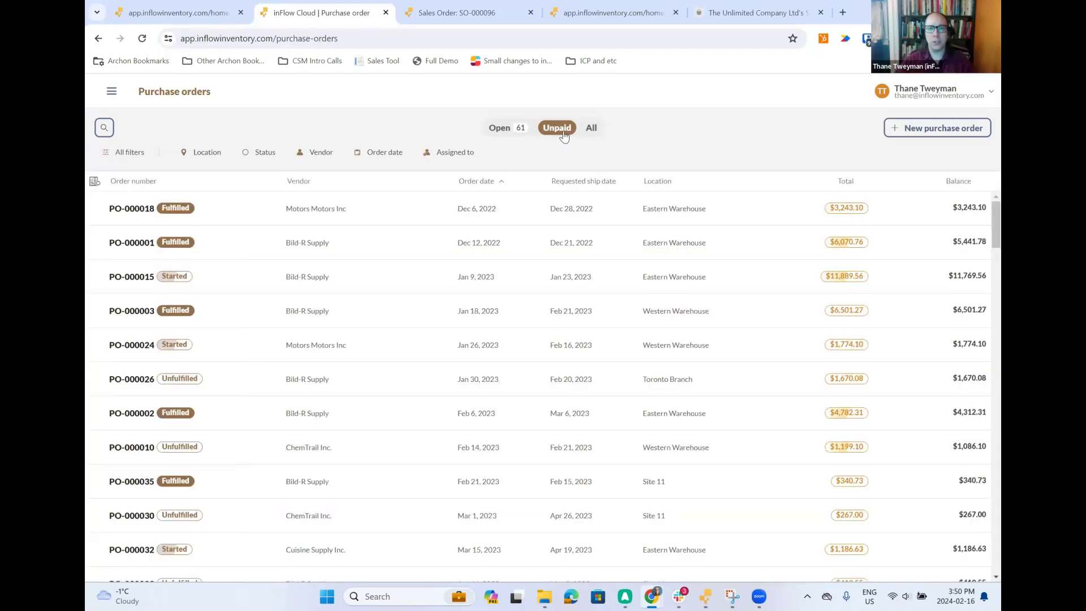
{"action": "left_click", "coordinate": [511, 132]}
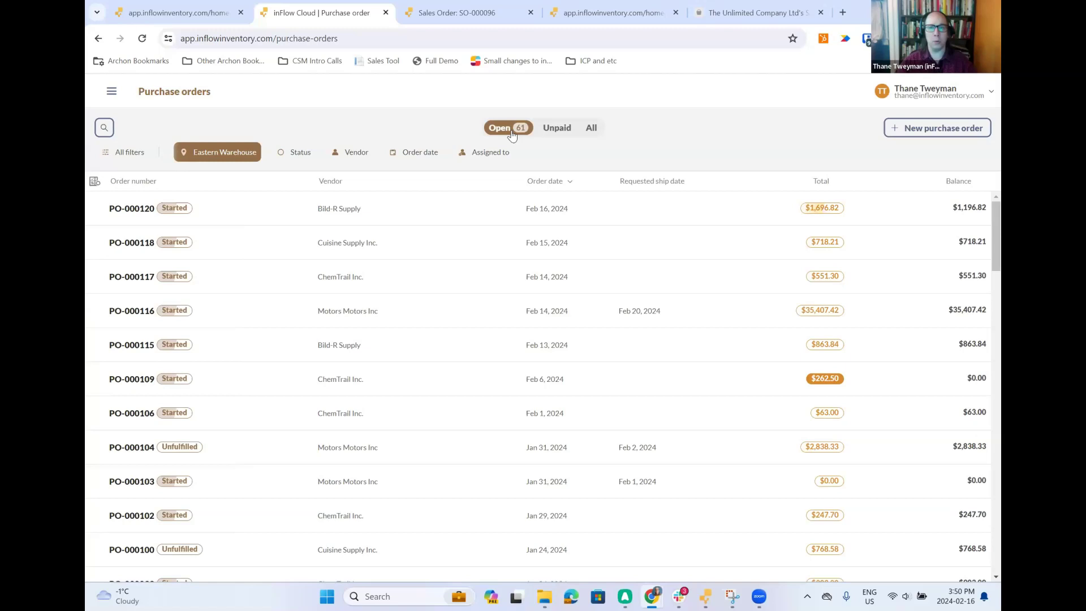
{"action": "left_click", "coordinate": [588, 129]}
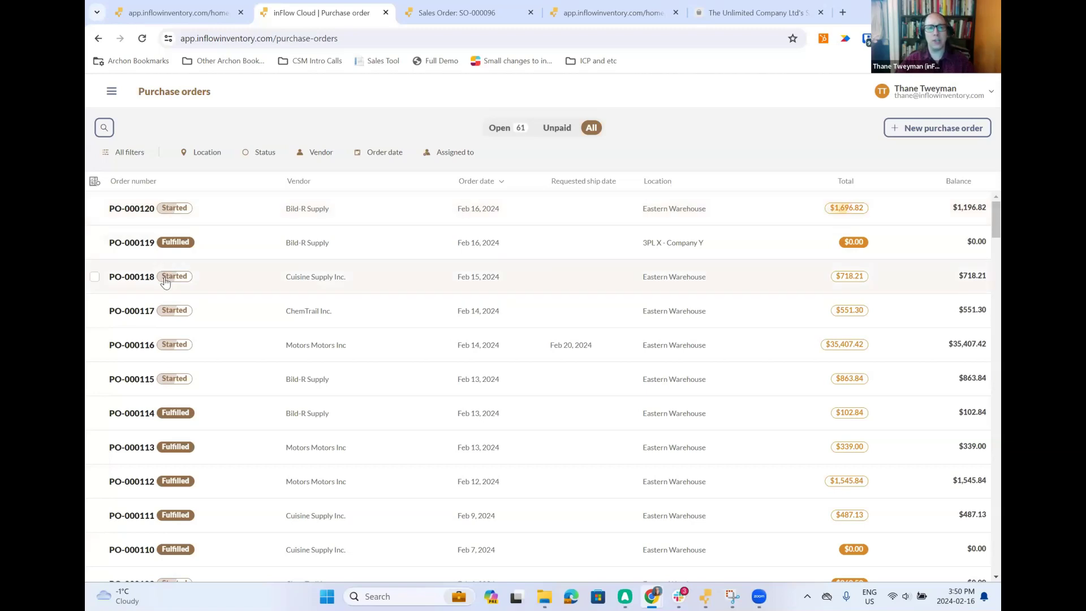
{"action": "scroll", "coordinate": [192, 328], "scroll_direction": "down", "scroll_amount": 8}
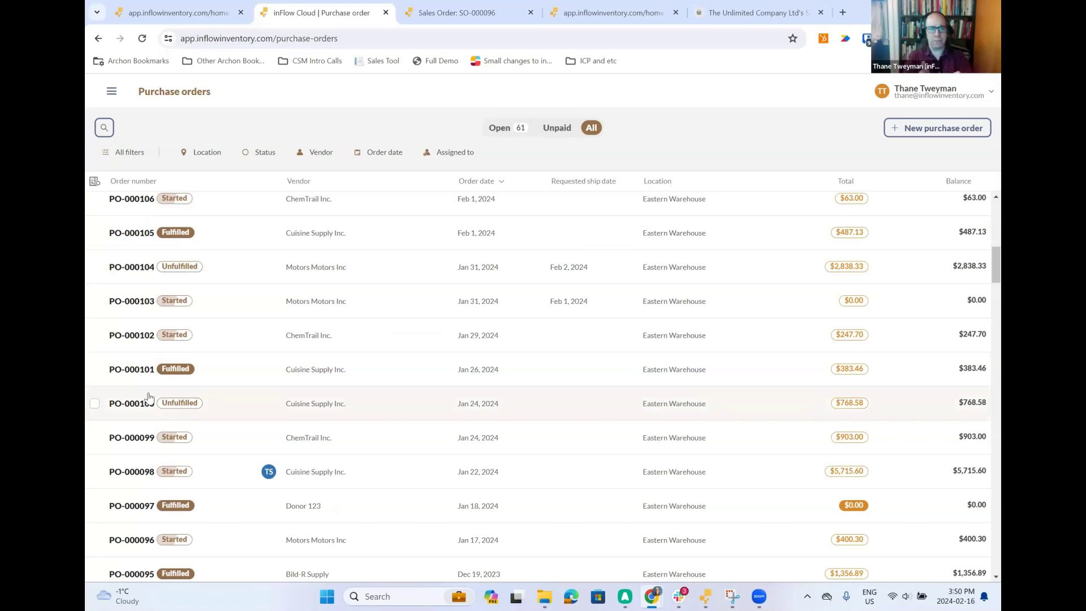
{"action": "scroll", "coordinate": [791, 384], "scroll_direction": "up", "scroll_amount": 8}
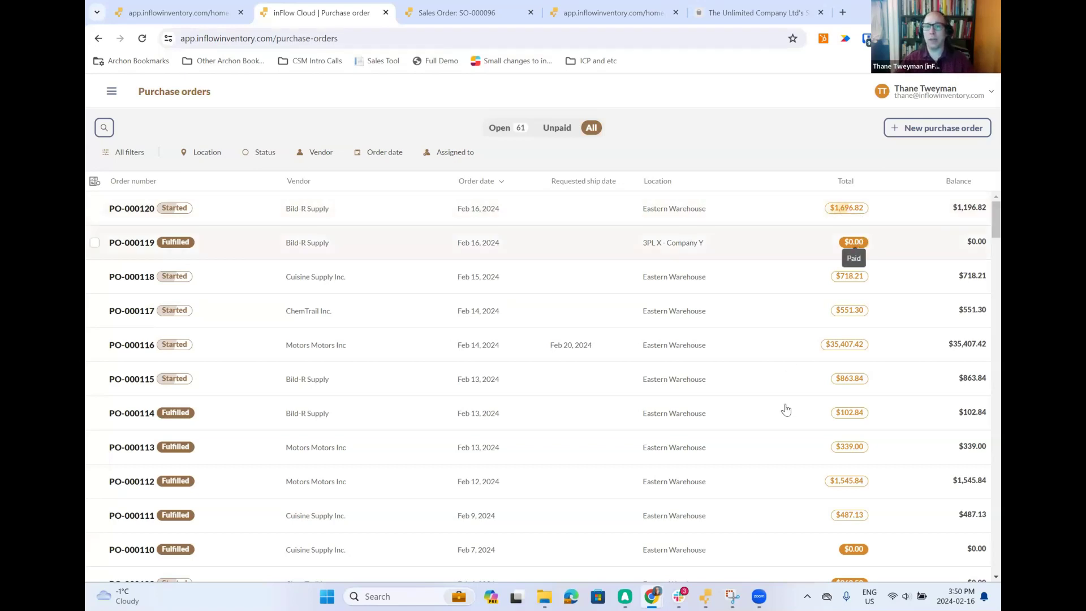
{"action": "scroll", "coordinate": [786, 409], "scroll_direction": "down", "scroll_amount": 1}
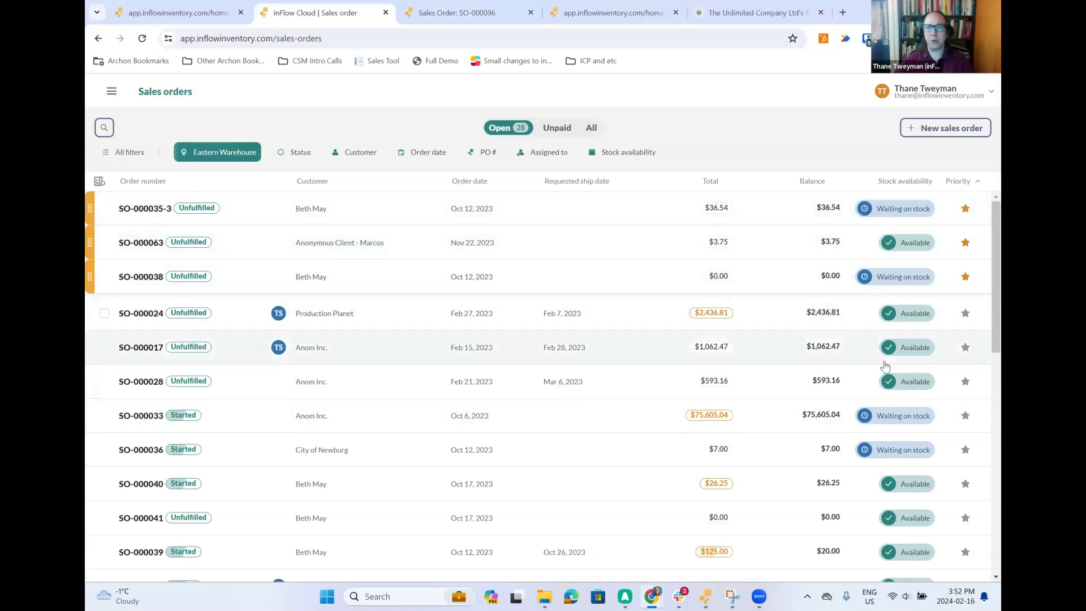
- Open SO-000017 and check its lines, including the stock-shortage warning on 45 Elbow copper
{"action": "scroll", "coordinate": [882, 396], "scroll_direction": "down", "scroll_amount": 10}
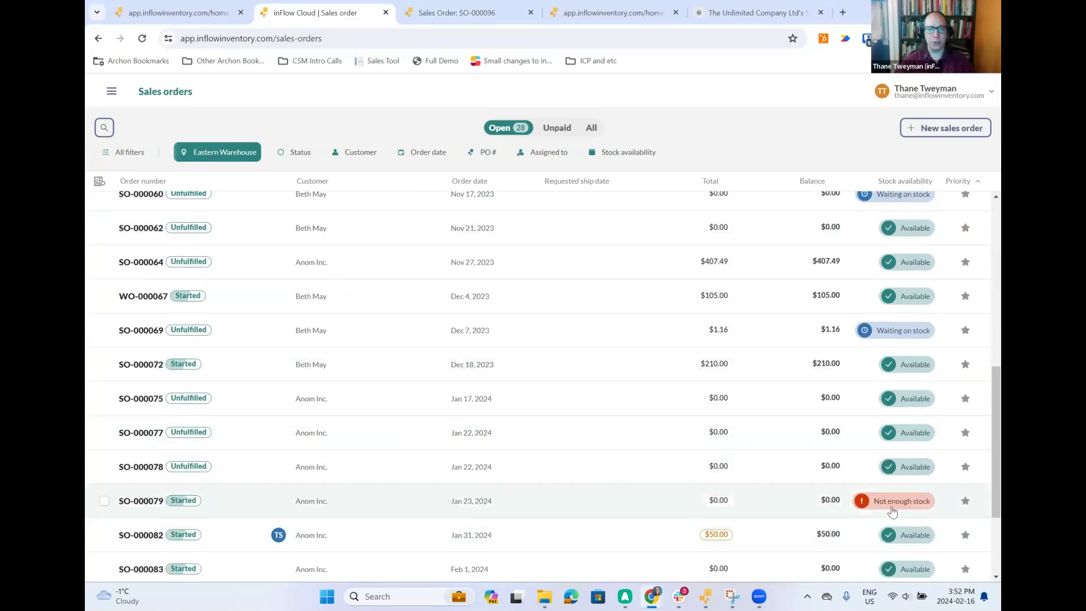
{"action": "scroll", "coordinate": [633, 475], "scroll_direction": "up", "scroll_amount": 10}
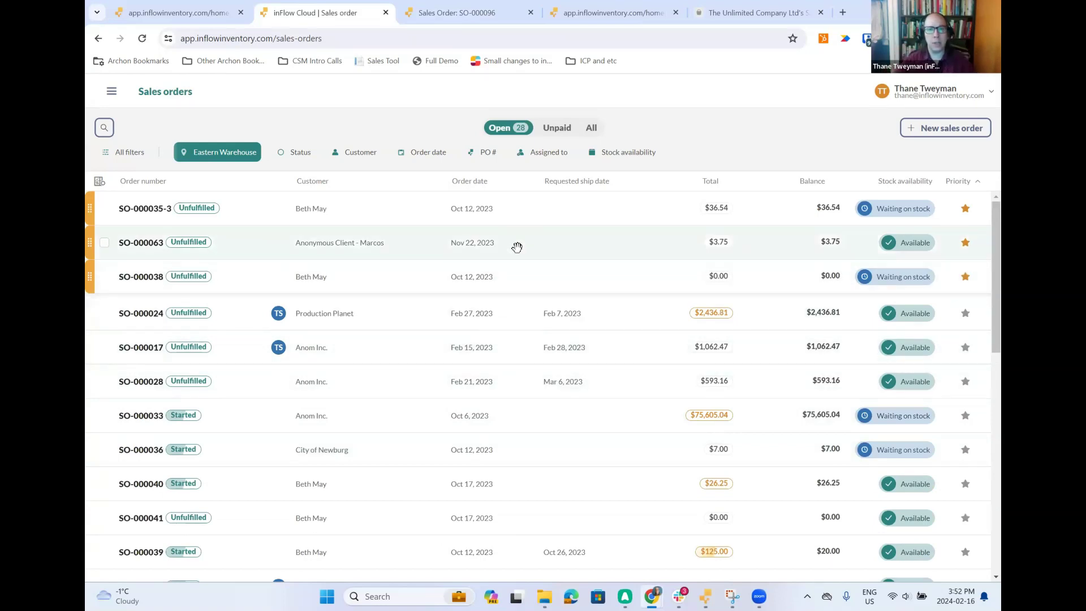
{"action": "left_click", "coordinate": [508, 349]}
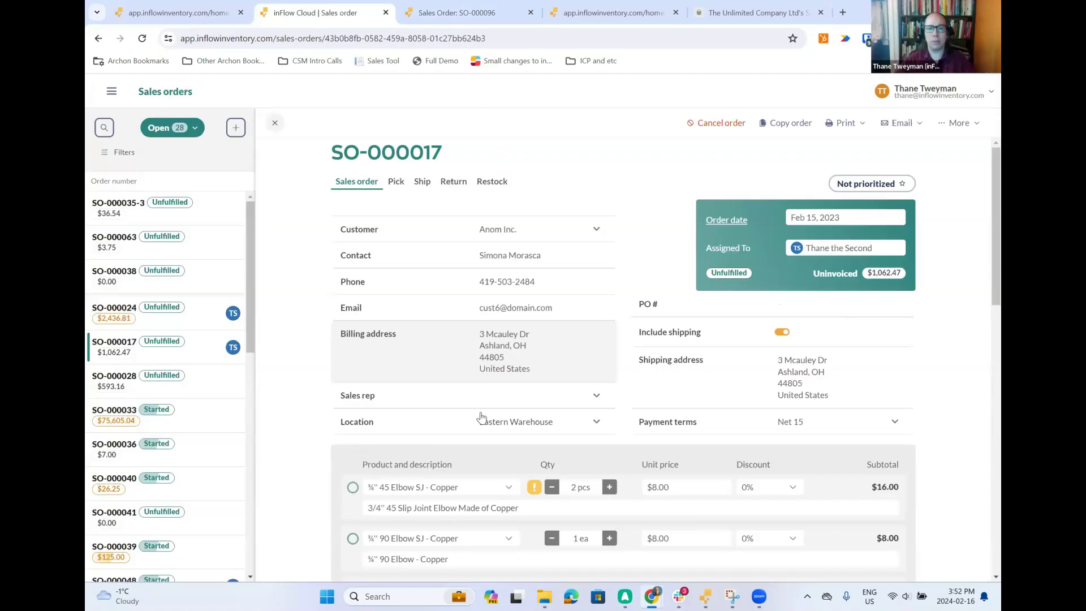
{"action": "scroll", "coordinate": [407, 396], "scroll_direction": "down", "scroll_amount": 2}
{"action": "scroll", "coordinate": [407, 380], "scroll_direction": "down", "scroll_amount": 2}
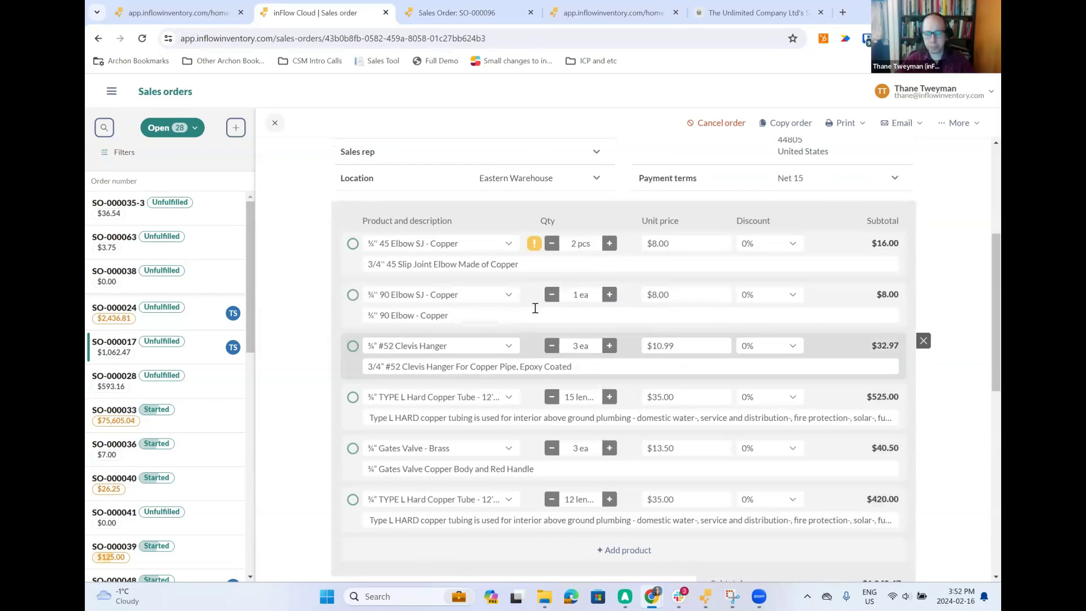
{"action": "mouse_move", "coordinate": [537, 252]}
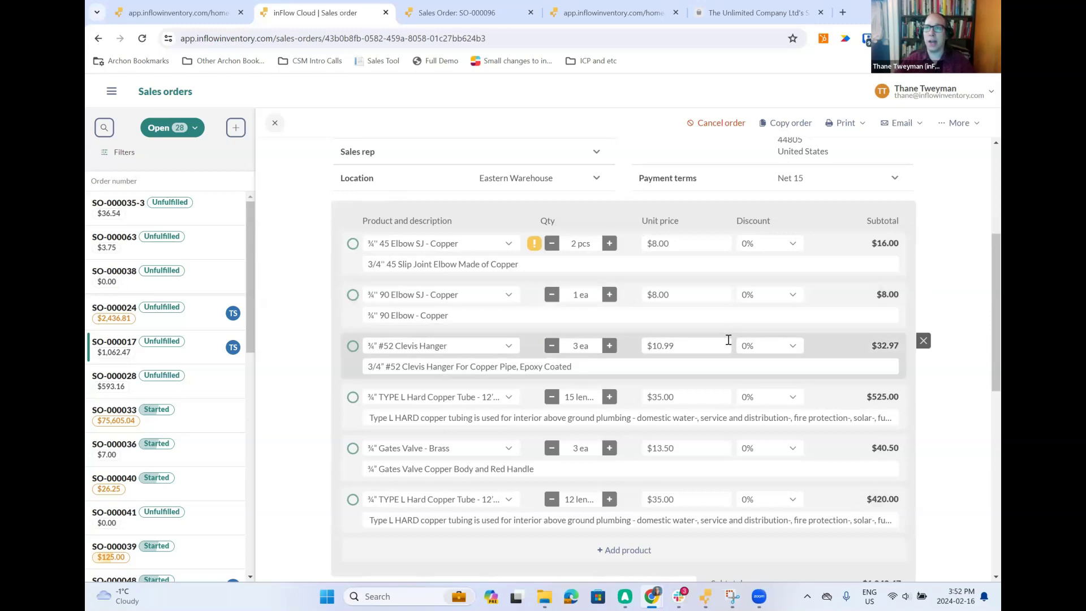
{"action": "scroll", "coordinate": [932, 368], "scroll_direction": "up", "scroll_amount": 5}
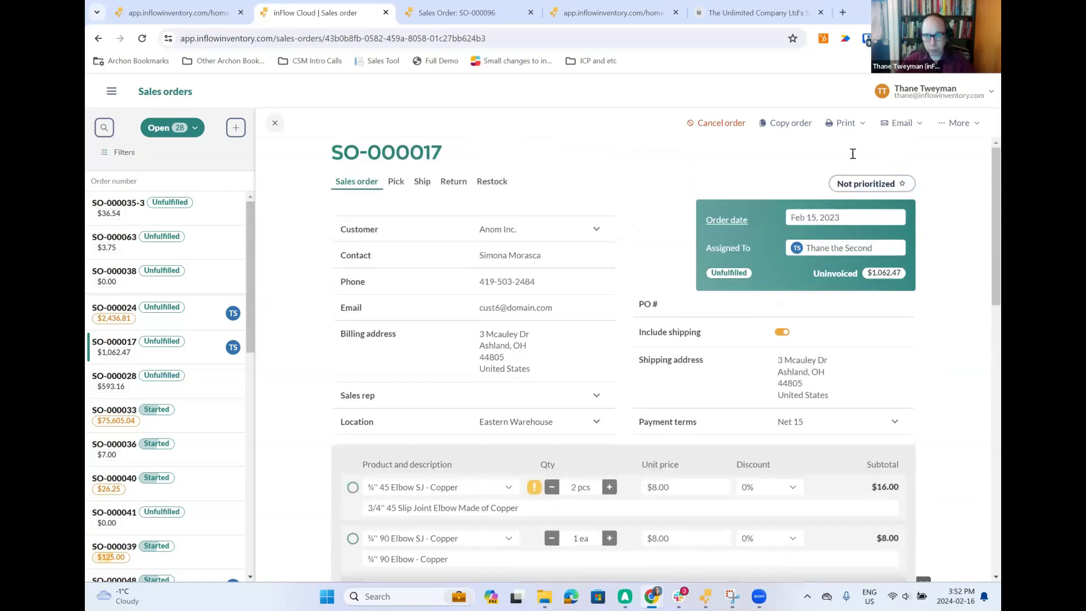
- Generate the SO-000017 pick list in a new tab without printing, and scroll through its shelf sublocations
{"action": "left_click", "coordinate": [844, 122]}
{"action": "left_click", "coordinate": [843, 191]}
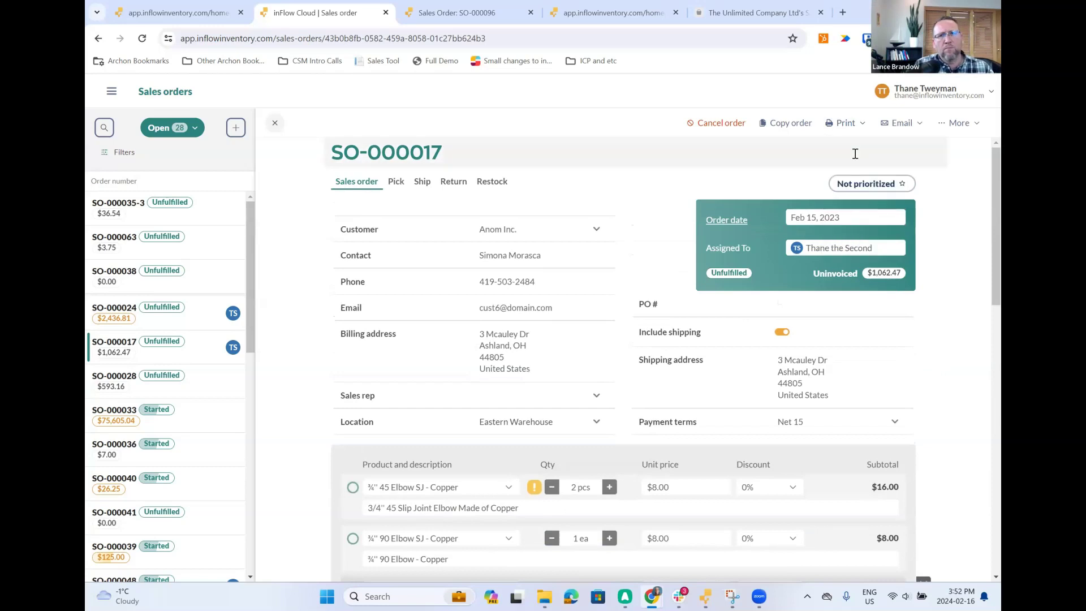
{"action": "left_click", "coordinate": [816, 434]}
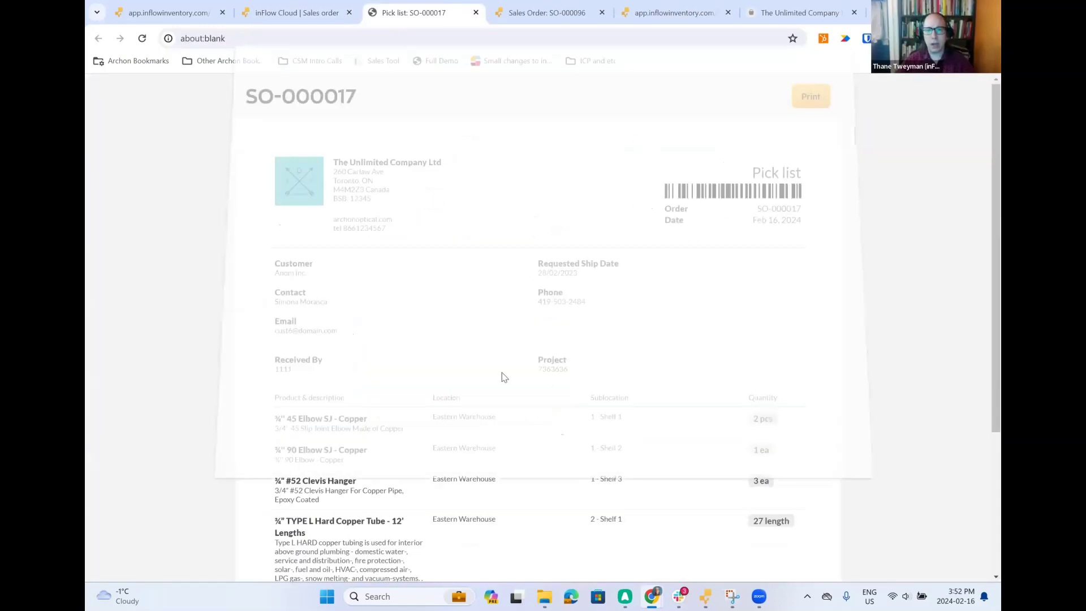
{"action": "scroll", "coordinate": [323, 357], "scroll_direction": "down", "scroll_amount": 3}
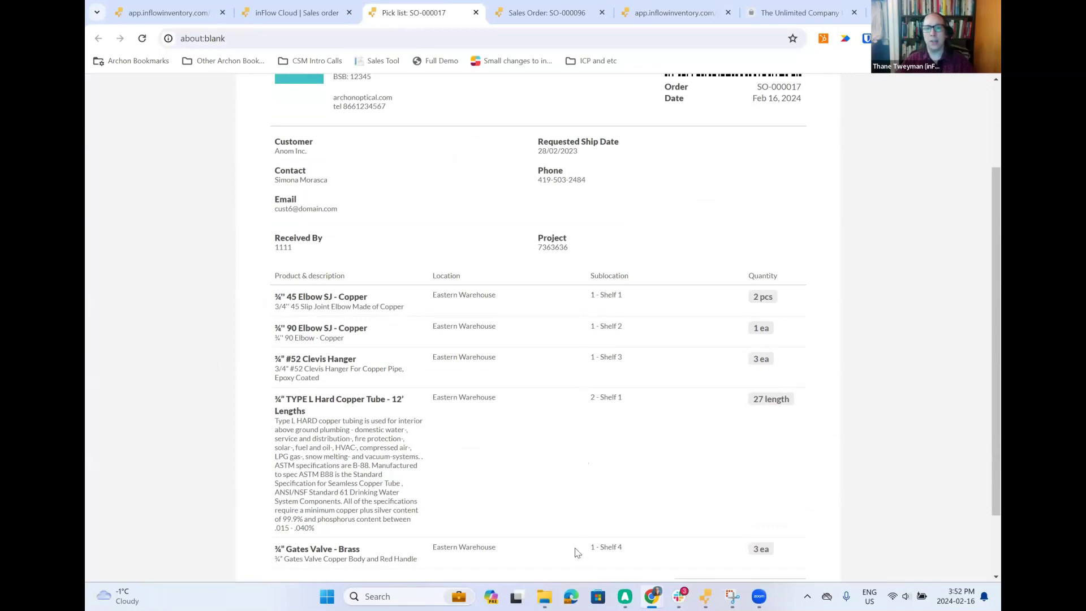
{"action": "scroll", "coordinate": [575, 548], "scroll_direction": "up", "scroll_amount": 3}
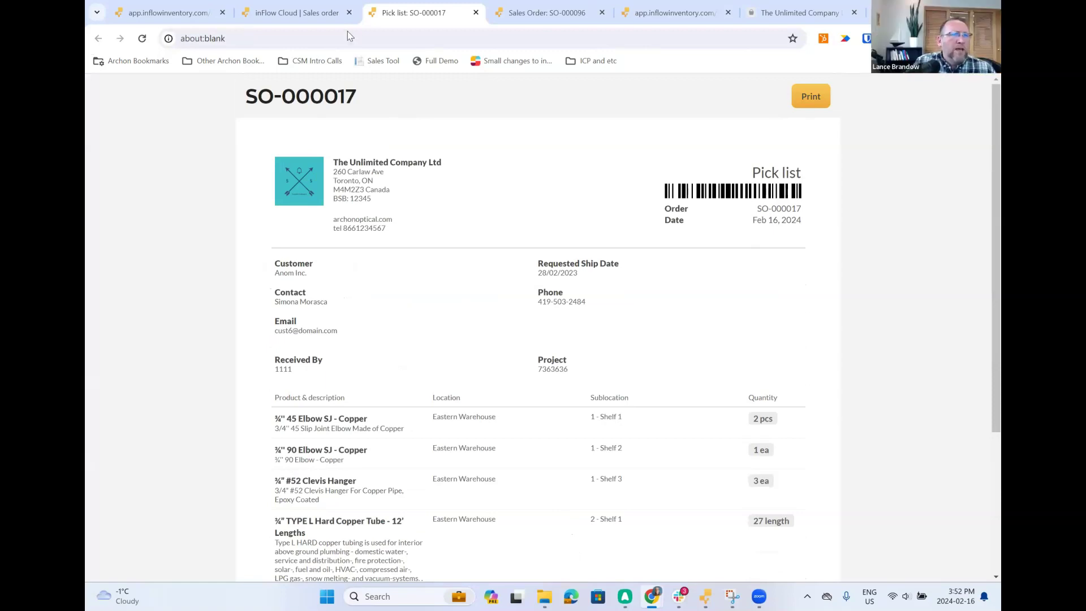
- Close SO-000017 and return to the full list of open sales orders
{"action": "left_click", "coordinate": [300, 17]}
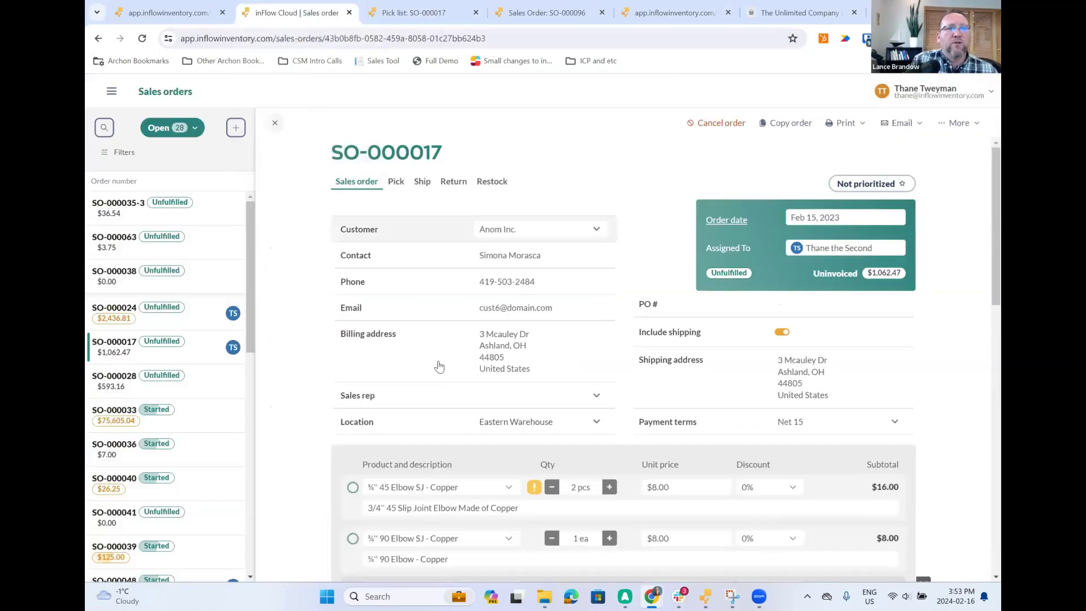
{"action": "left_click", "coordinate": [274, 123]}
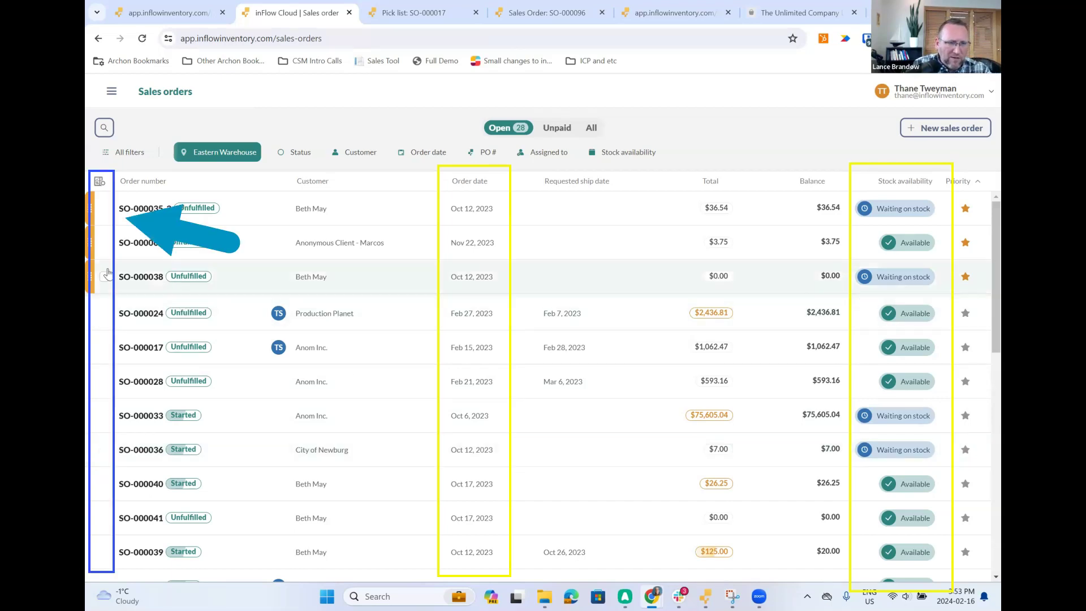
- Select sales orders SO-000063, SO-000024 and SO-000017 for picking
{"action": "left_click", "coordinate": [104, 242]}
{"action": "left_click", "coordinate": [104, 277]}
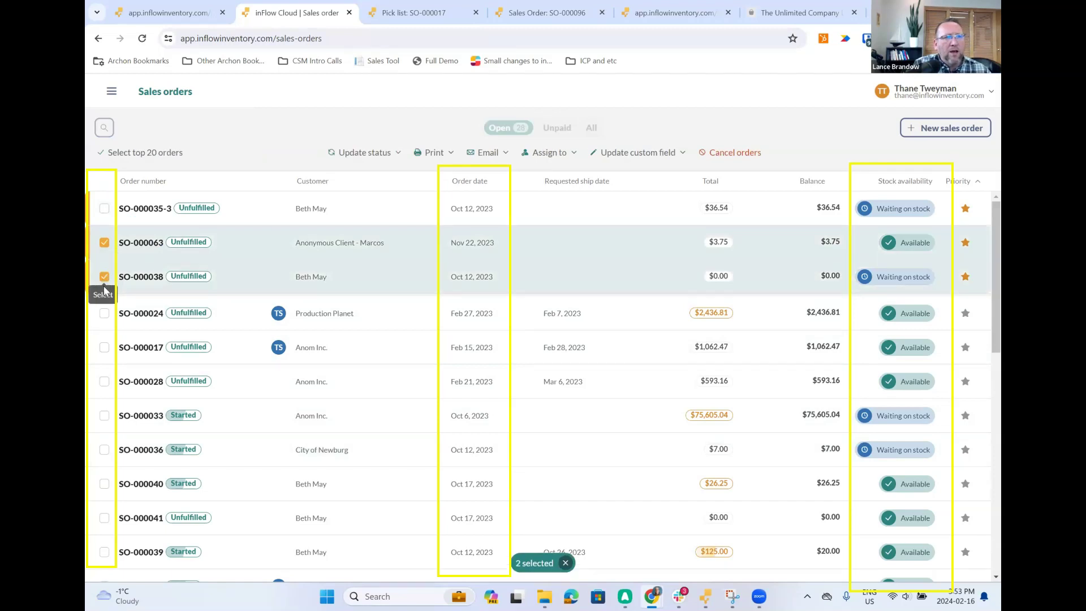
{"action": "left_click", "coordinate": [104, 313]}
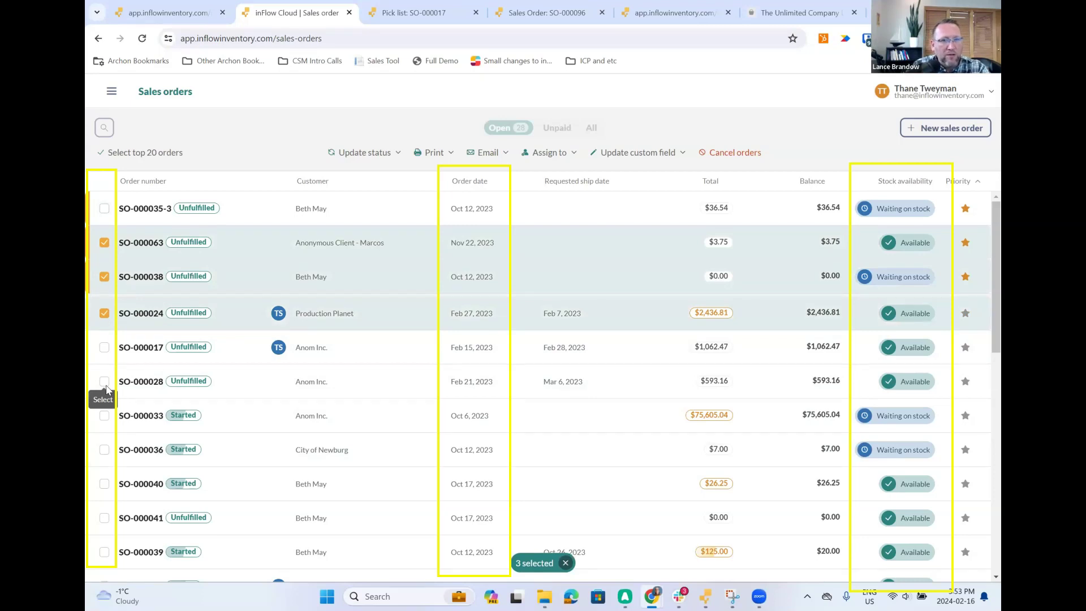
{"action": "left_click", "coordinate": [104, 277]}
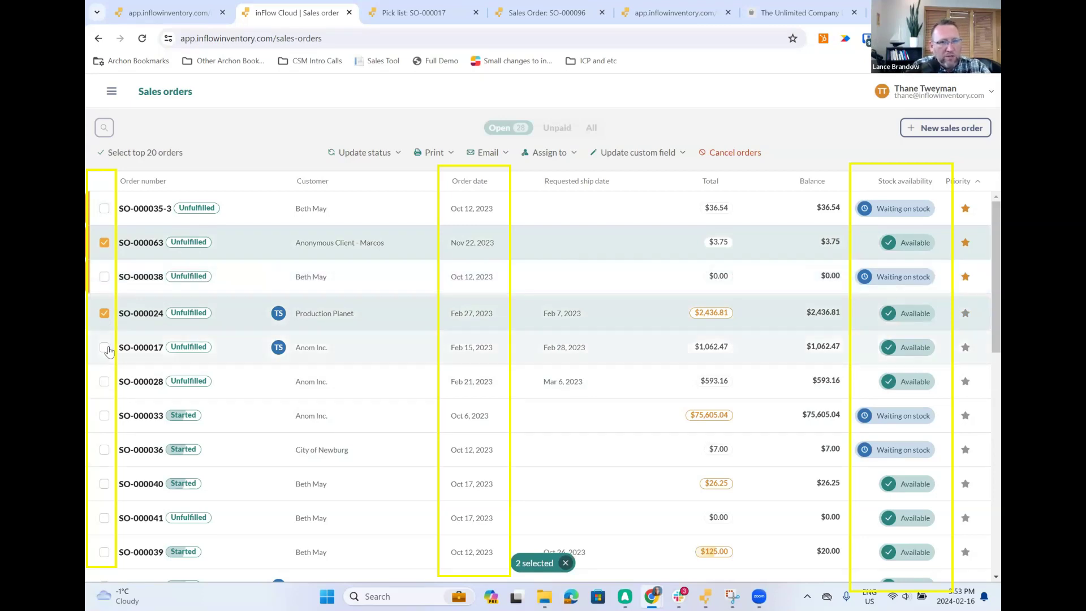
{"action": "left_click", "coordinate": [107, 350]}
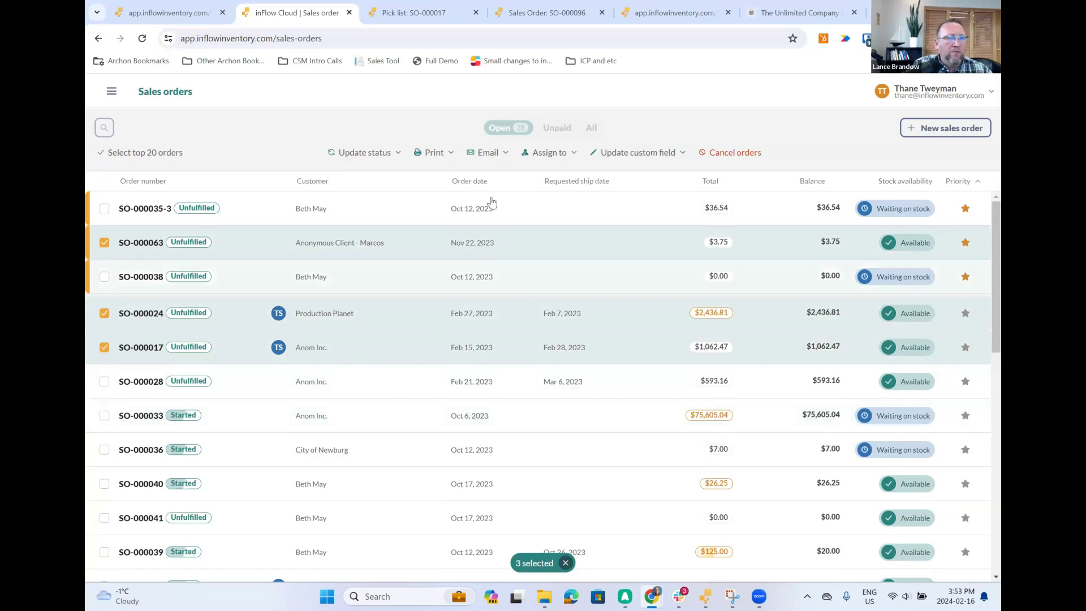
- Print pick lists for the three selected orders, then close the preview and return to the Sales list
{"action": "left_click", "coordinate": [455, 156]}
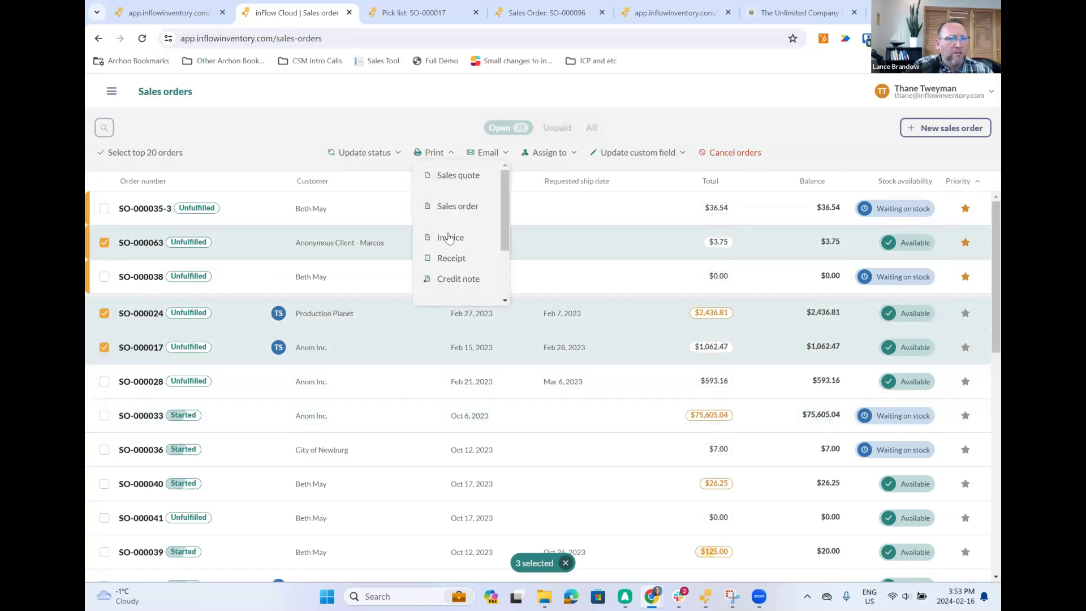
{"action": "scroll", "coordinate": [451, 274], "scroll_direction": "down", "scroll_amount": 2}
{"action": "left_click", "coordinate": [451, 229]}
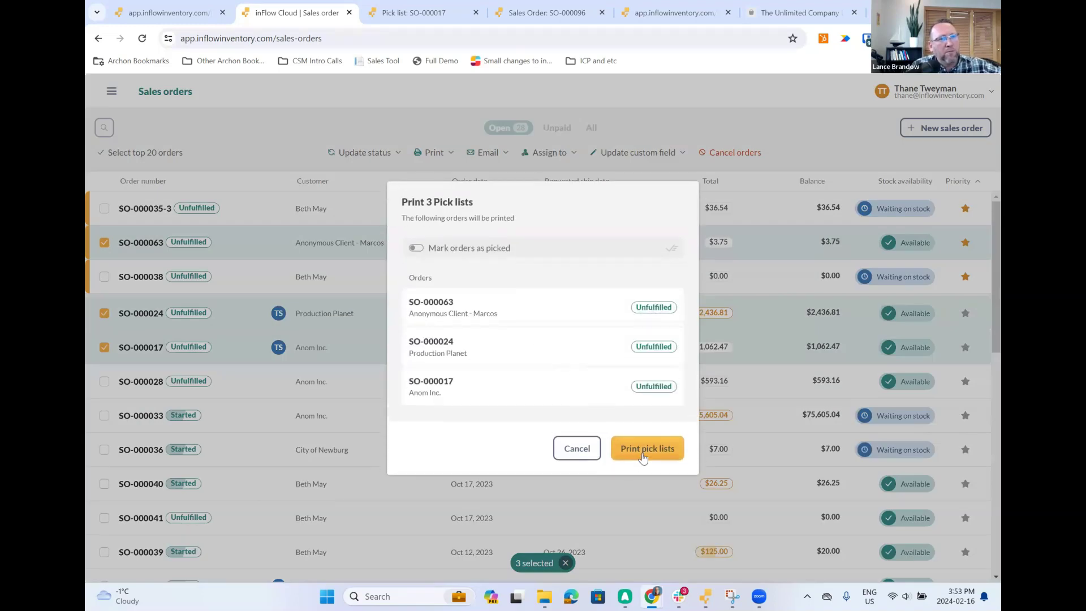
{"action": "left_click", "coordinate": [643, 453]}
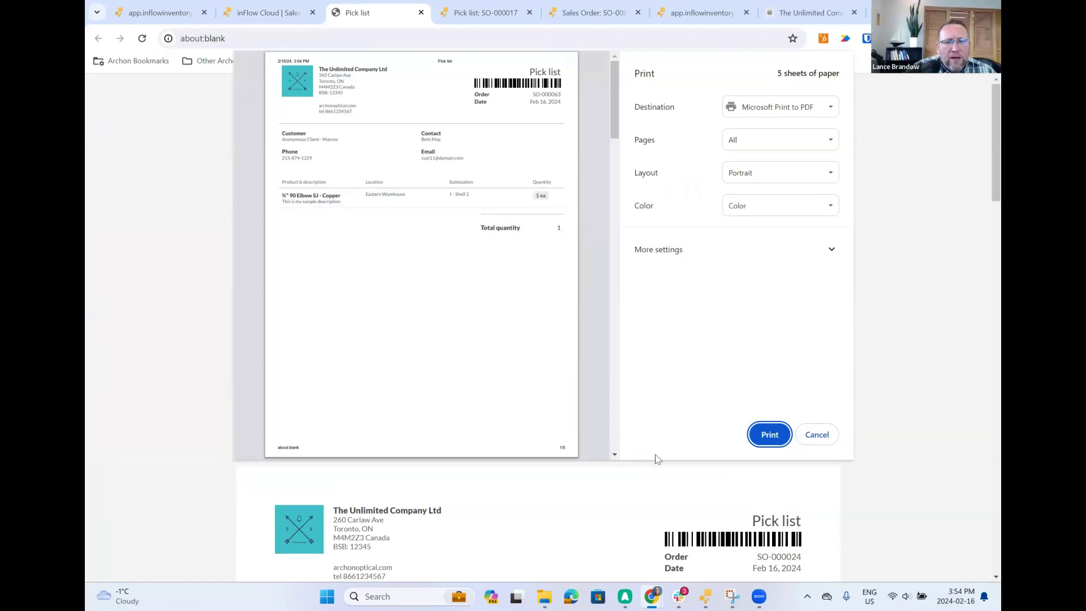
{"action": "key", "text": "Escape"}
{"action": "left_click", "coordinate": [276, 14]}
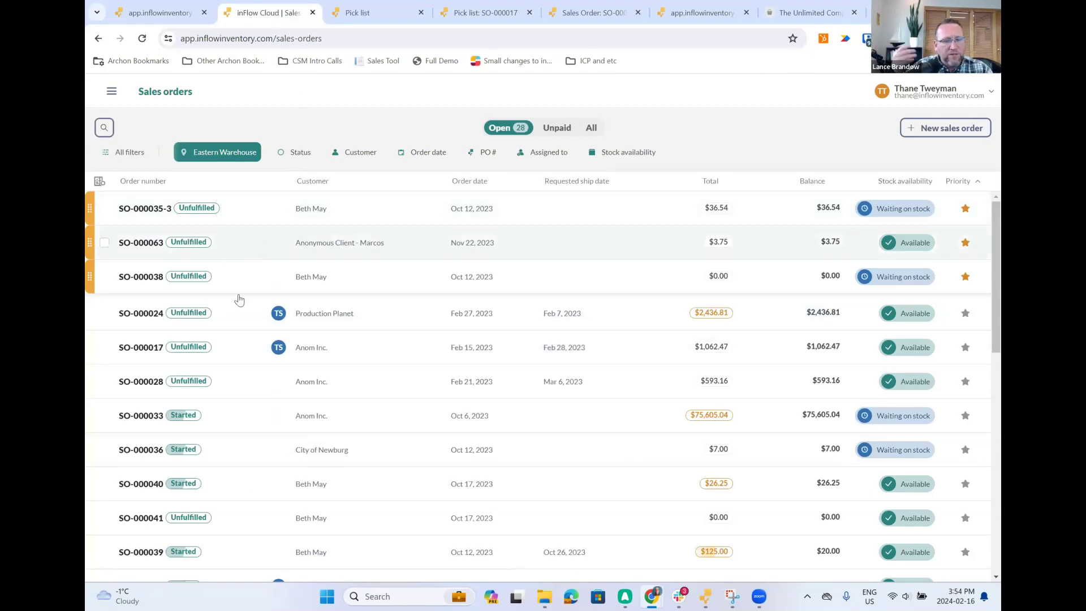
- Open SO-000017 and set its label parcel to 2 kg, Medium Parcel (40 × 30 × 15 cm)
{"action": "left_click", "coordinate": [238, 349]}
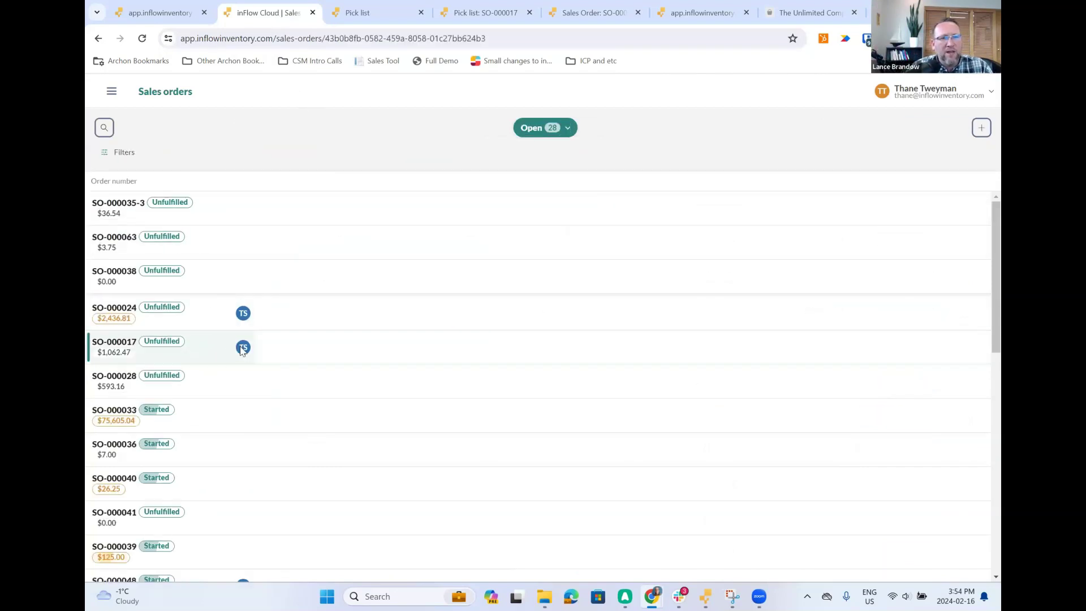
{"action": "scroll", "coordinate": [749, 463], "scroll_direction": "down", "scroll_amount": 3}
{"action": "scroll", "coordinate": [749, 464], "scroll_direction": "up", "scroll_amount": 1}
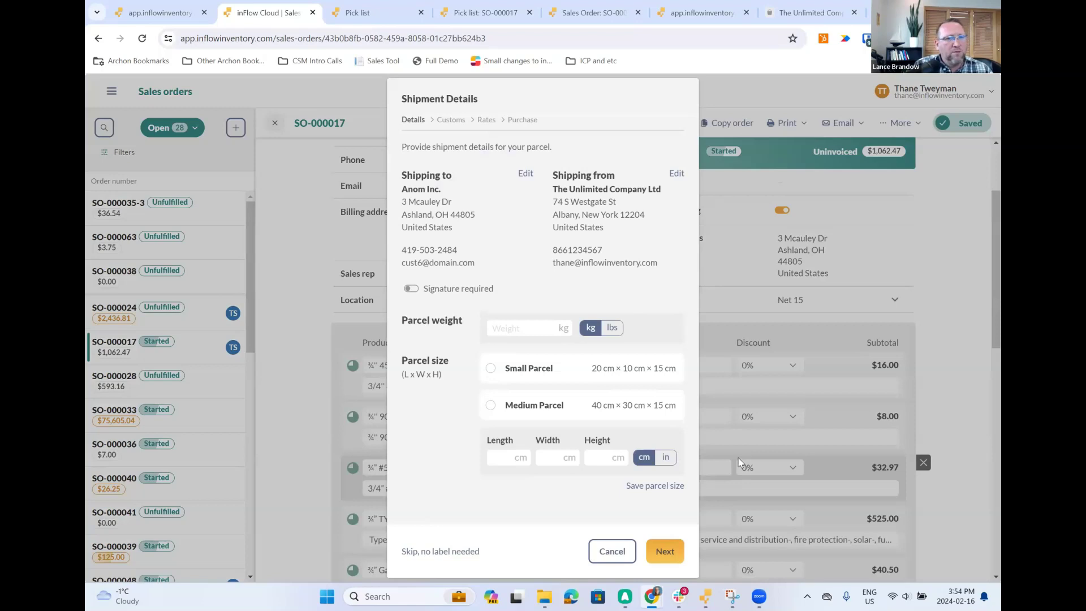
{"action": "left_click", "coordinate": [539, 326]}
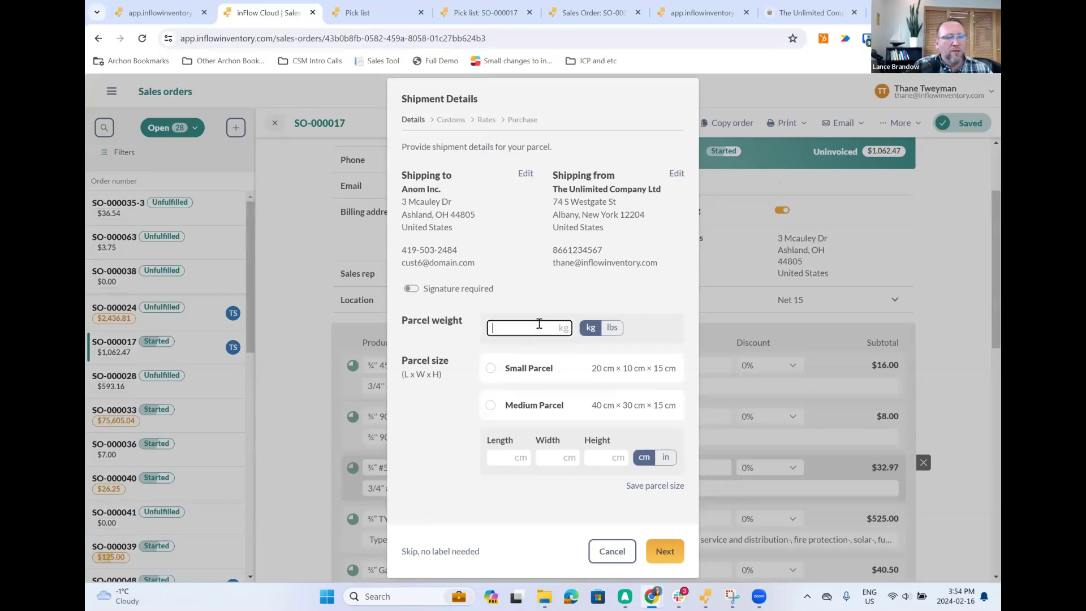
{"action": "type", "text": "2"}
{"action": "left_click", "coordinate": [490, 406]}
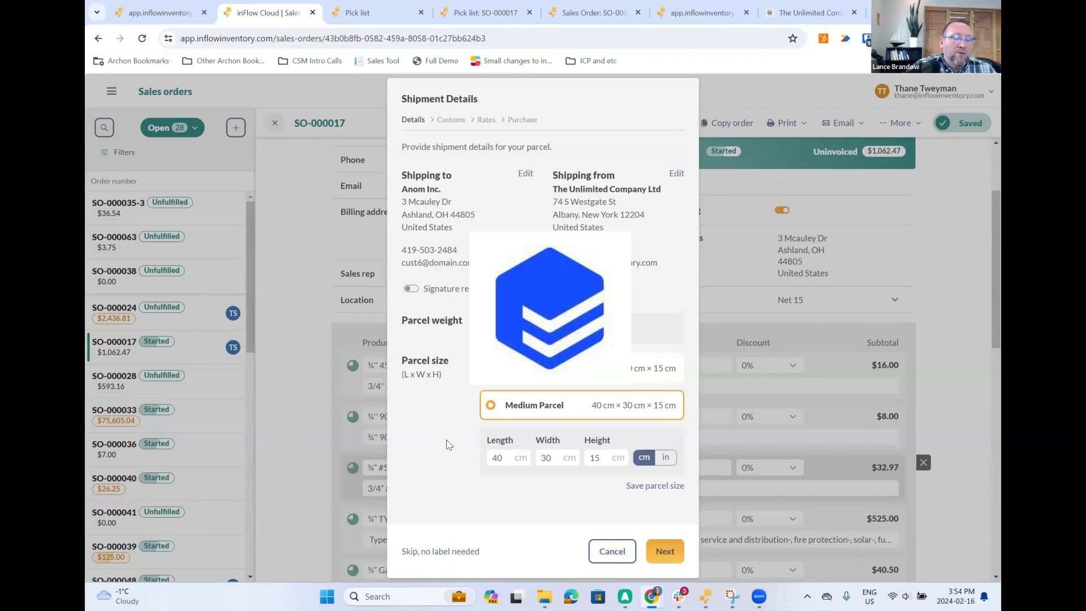
- Pass customs, accept USPS Ground Advantage at $6.79, review the label, then close the wizard
{"action": "left_click", "coordinate": [665, 551]}
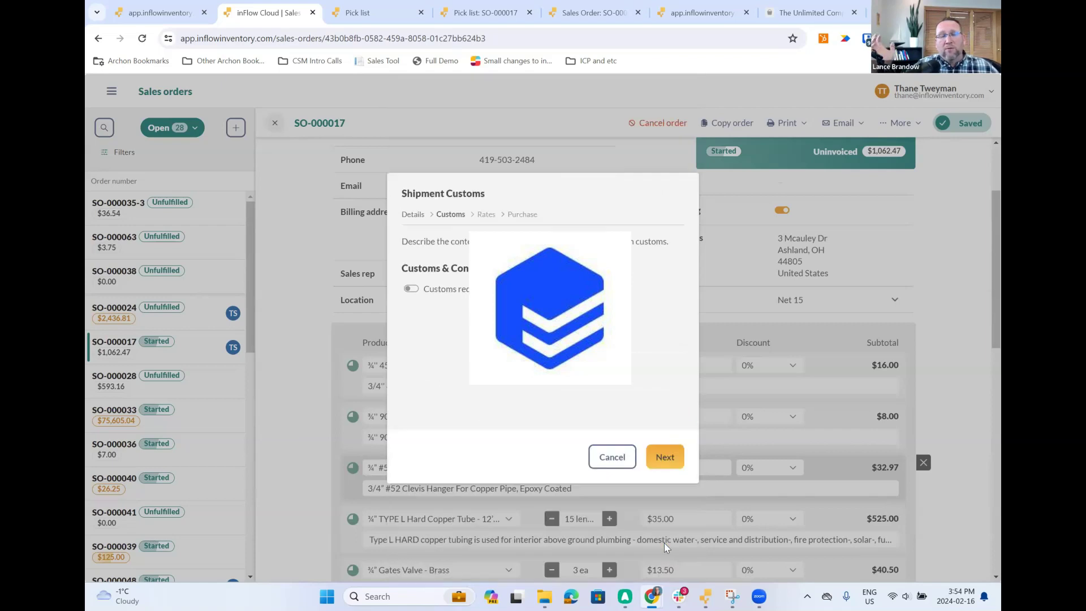
{"action": "left_click", "coordinate": [666, 456]}
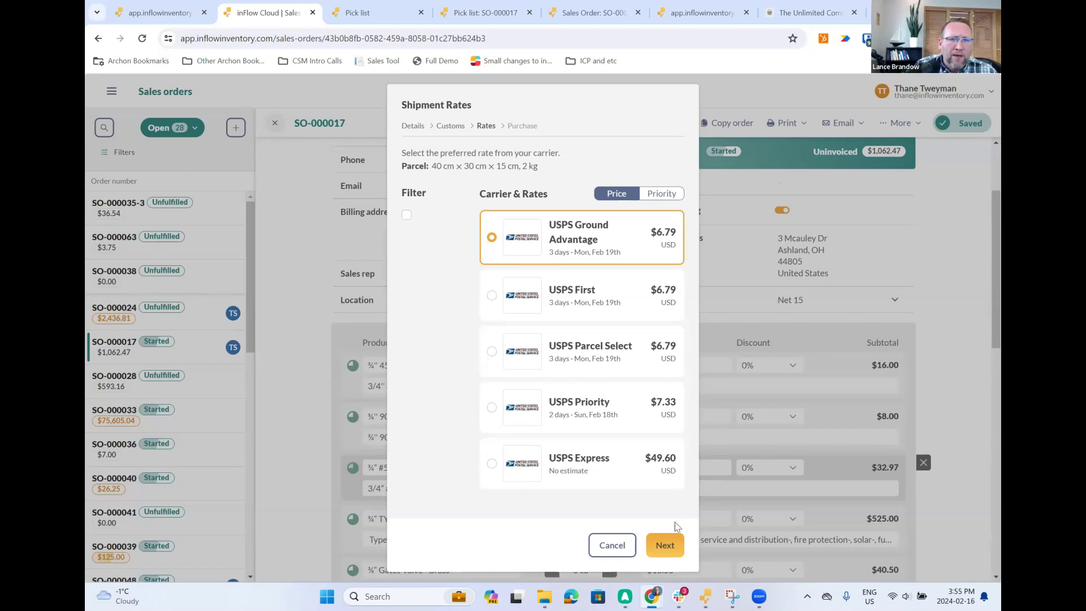
{"action": "left_click", "coordinate": [676, 545]}
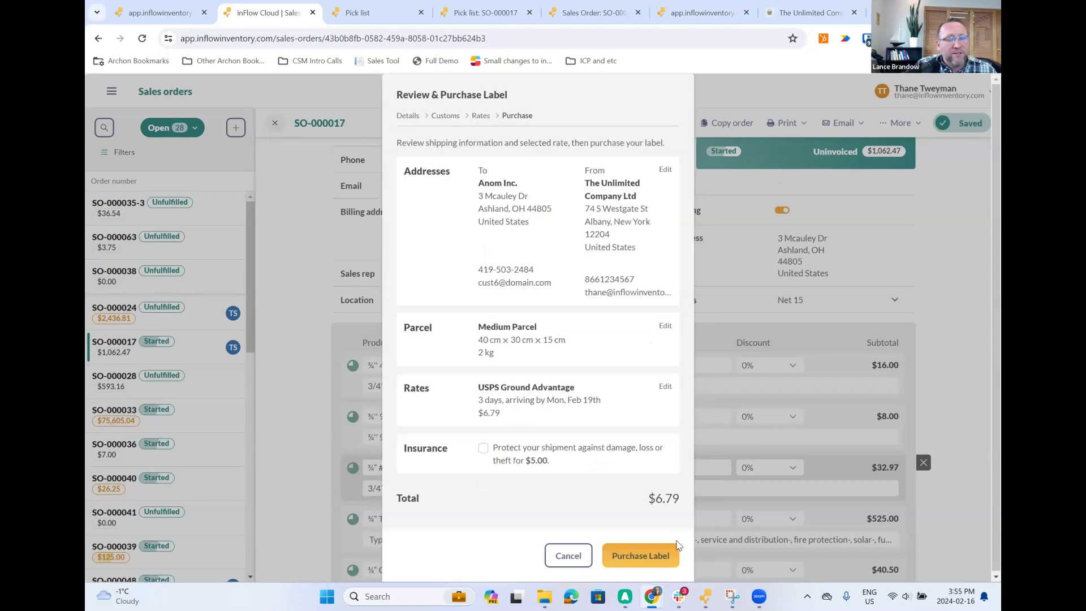
{"action": "left_click", "coordinate": [568, 555]}
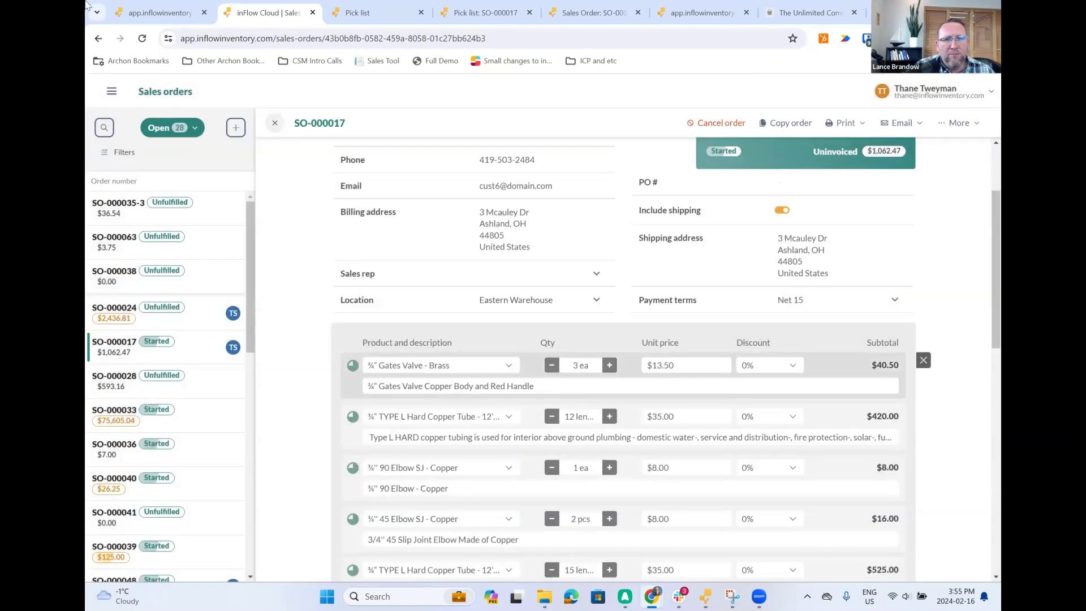
- Go to Reports, browse to Purchasing, and choose Summary for the Orders report
{"action": "left_click", "coordinate": [112, 91]}
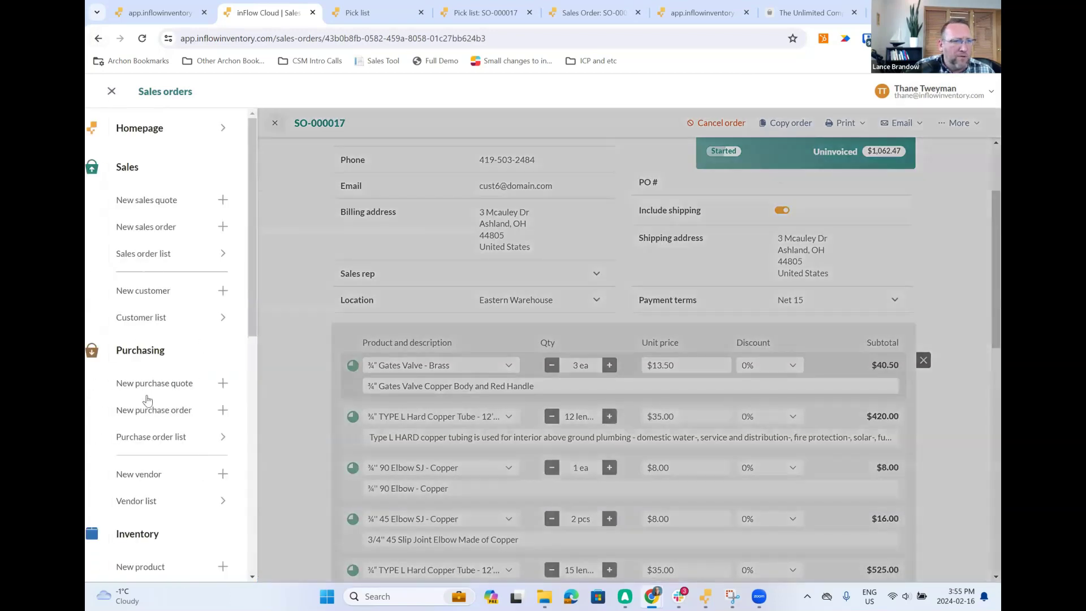
{"action": "scroll", "coordinate": [156, 430], "scroll_direction": "down", "scroll_amount": 8}
{"action": "left_click", "coordinate": [155, 482]}
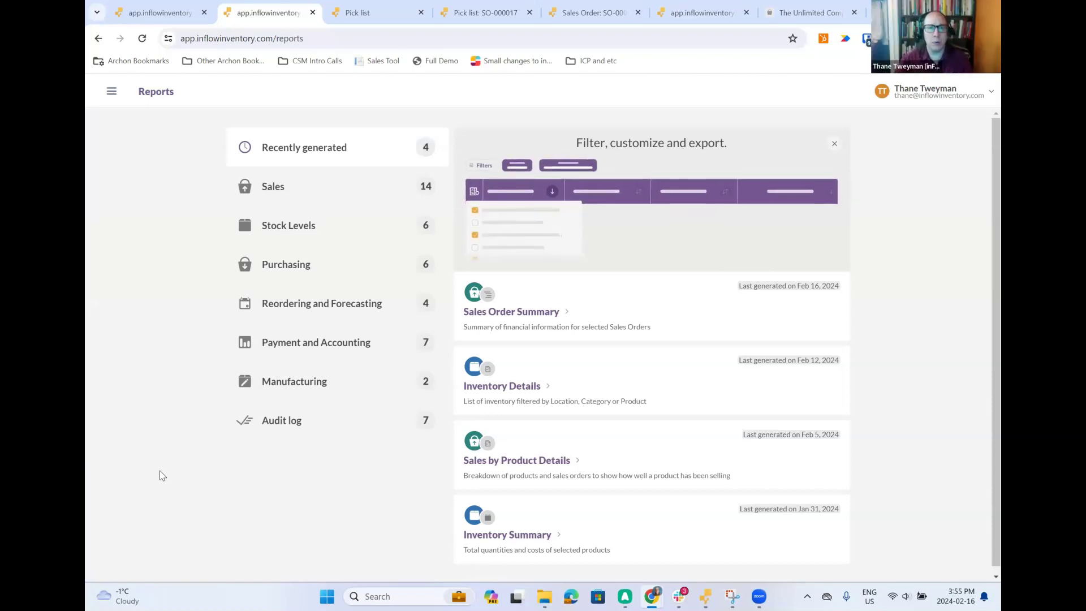
{"action": "left_click", "coordinate": [289, 189]}
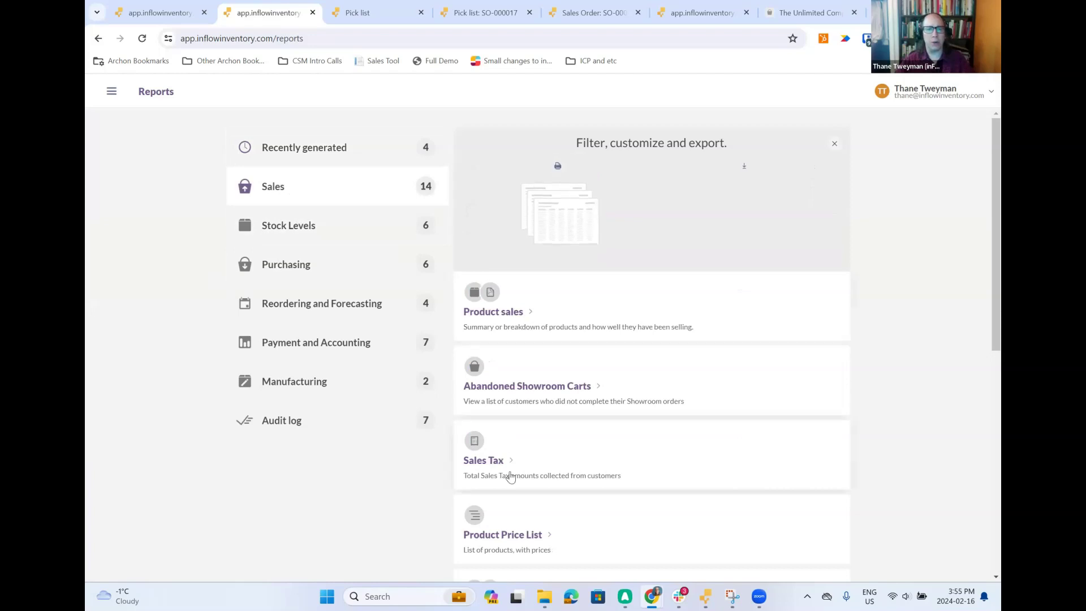
{"action": "scroll", "coordinate": [509, 475], "scroll_direction": "down", "scroll_amount": 2}
{"action": "scroll", "coordinate": [509, 537], "scroll_direction": "down", "scroll_amount": 1}
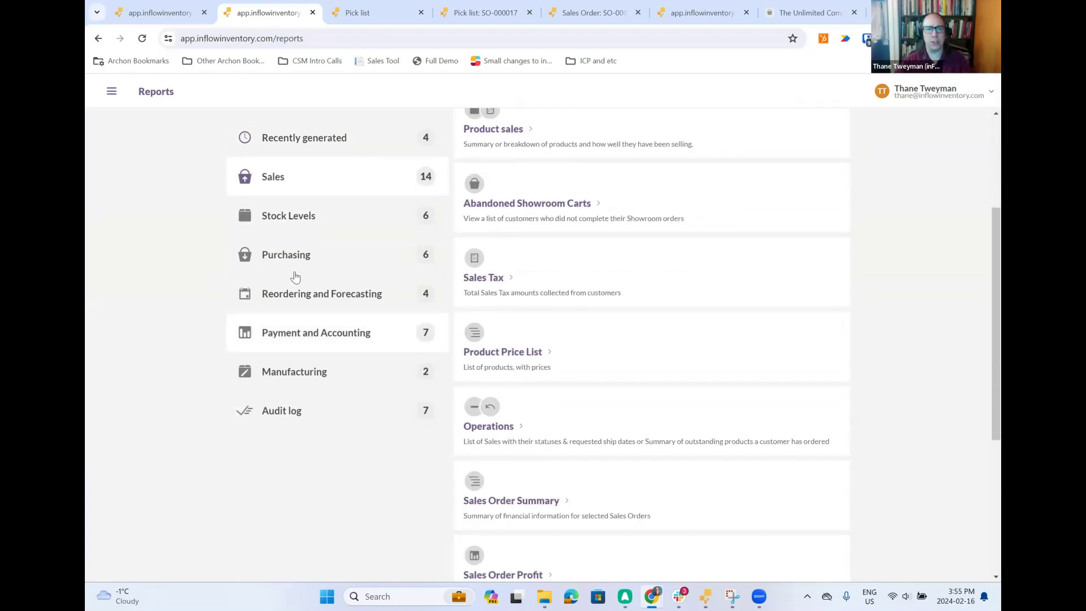
{"action": "left_click", "coordinate": [274, 231]}
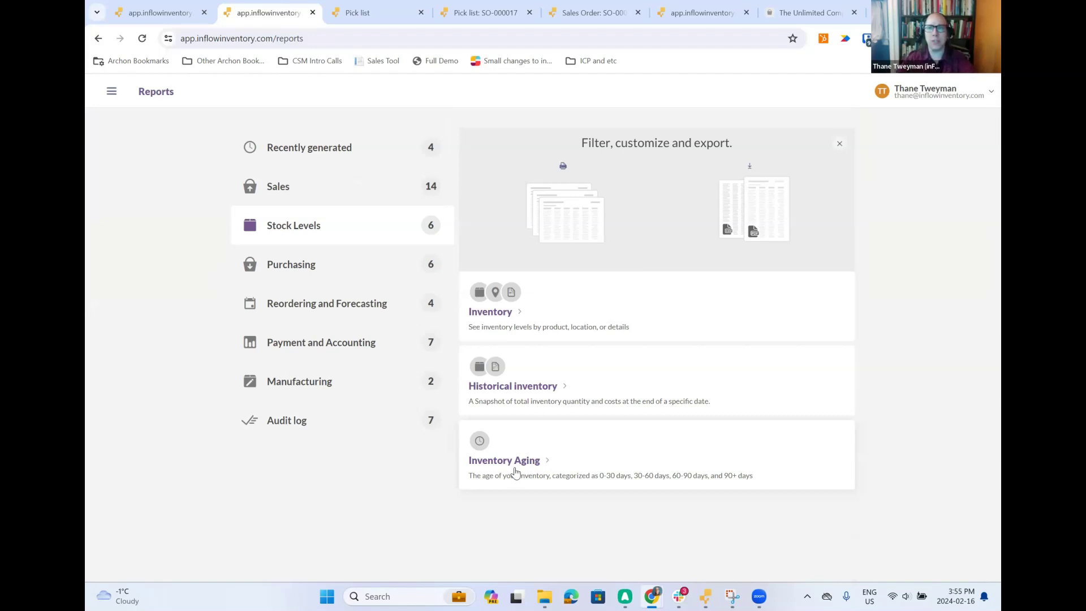
{"action": "left_click", "coordinate": [268, 269]}
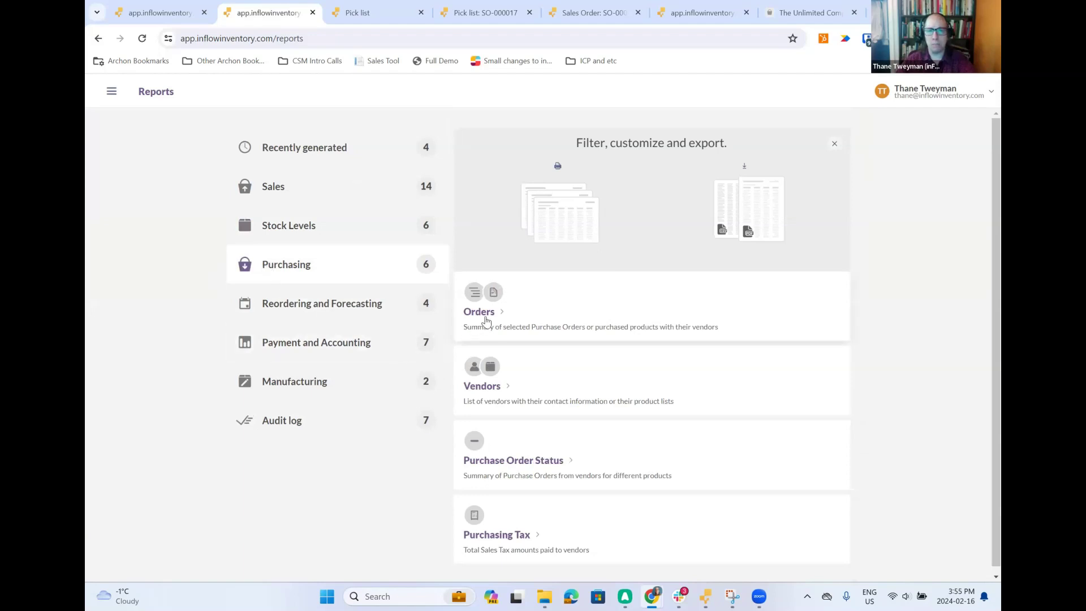
{"action": "scroll", "coordinate": [605, 464], "scroll_direction": "down", "scroll_amount": 1}
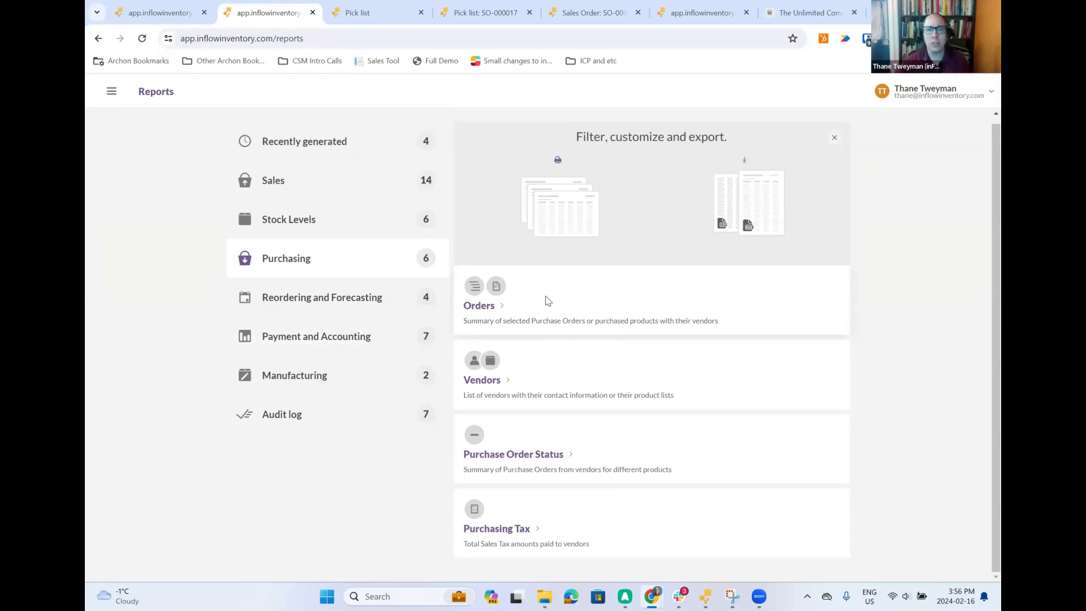
{"action": "left_click", "coordinate": [545, 300]}
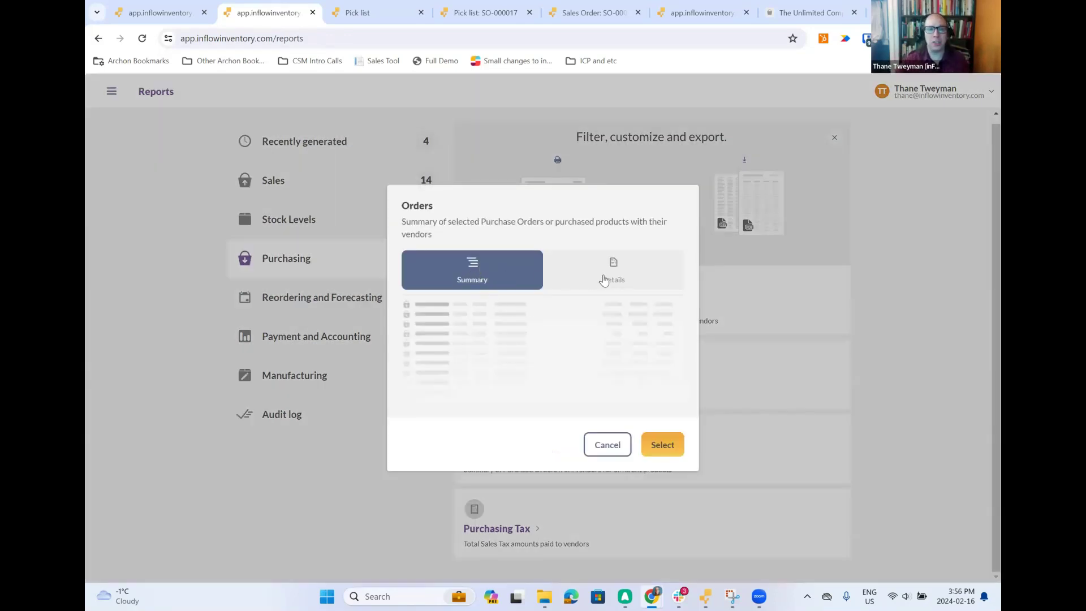
{"action": "left_click", "coordinate": [659, 444]}
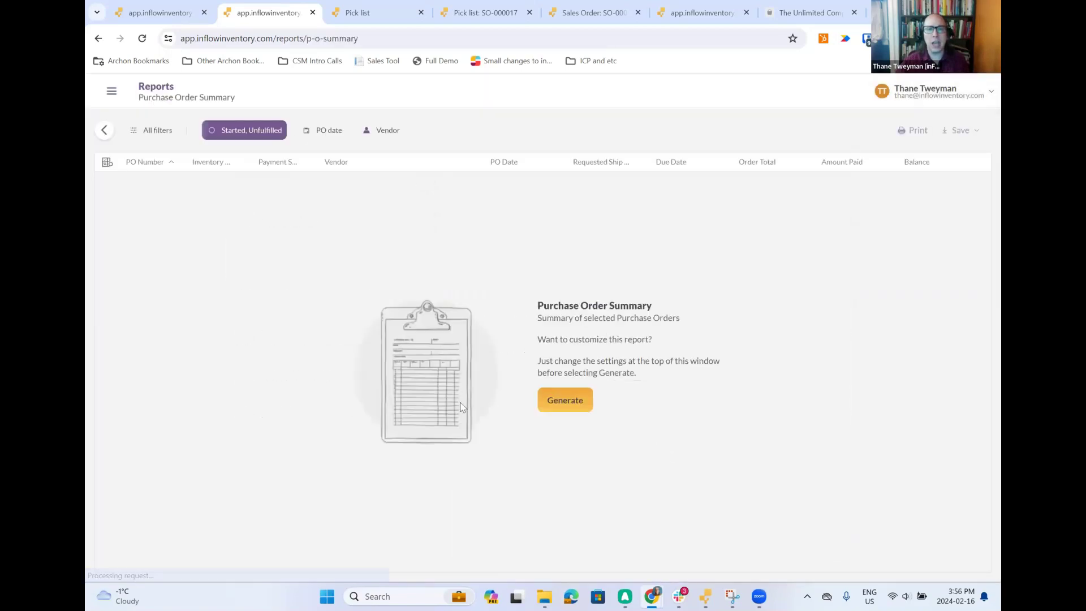
- Check the column, status, PO date and All filters settings, generate the report, and show its PDF/CSV export options
{"action": "left_click", "coordinate": [106, 165]}
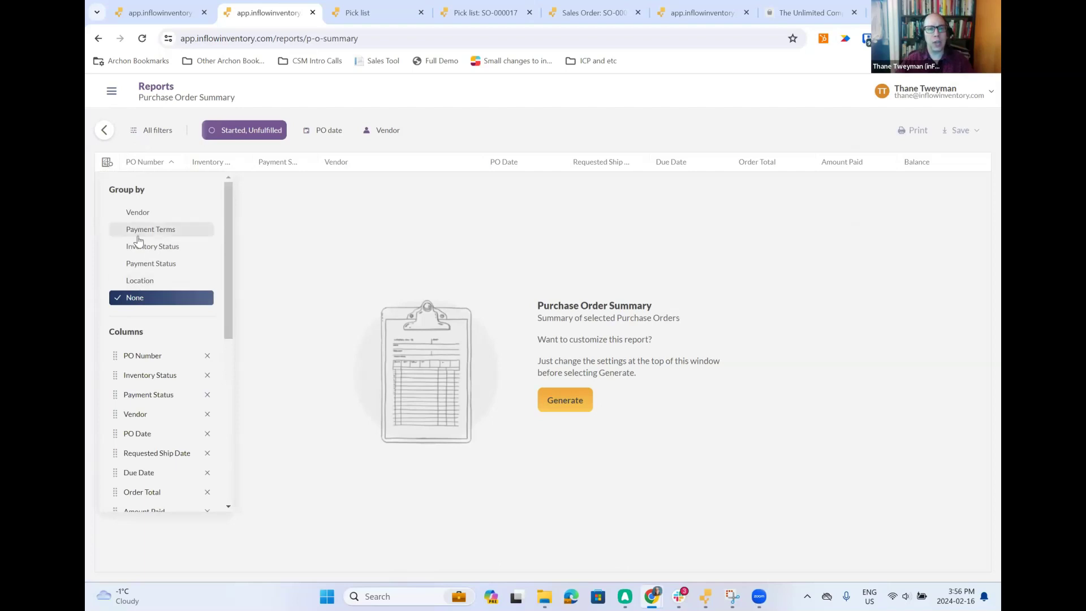
{"action": "scroll", "coordinate": [152, 375], "scroll_direction": "down", "scroll_amount": 5}
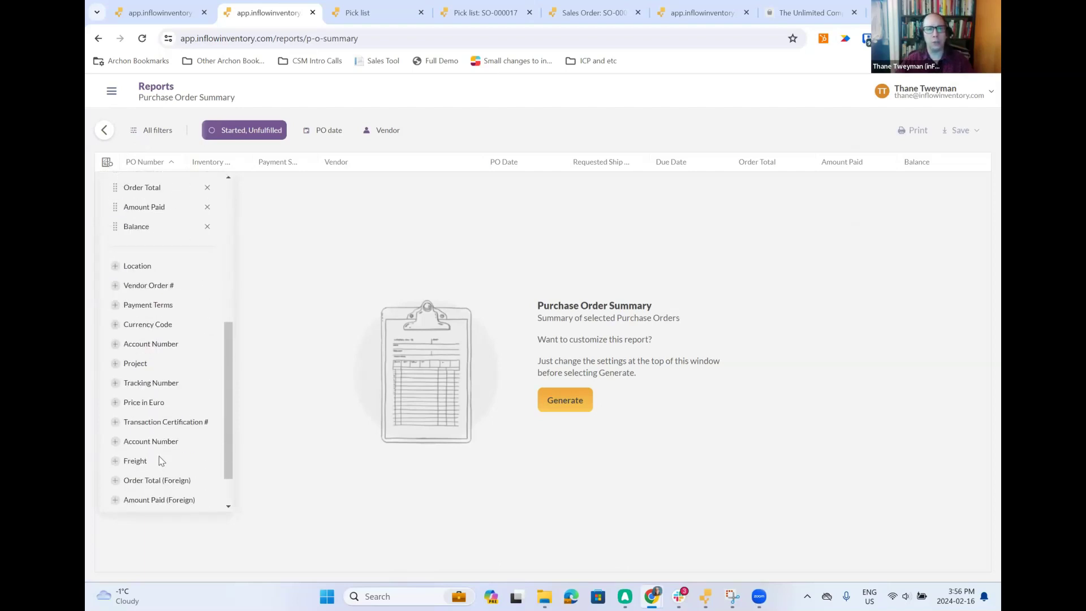
{"action": "scroll", "coordinate": [157, 455], "scroll_direction": "up", "scroll_amount": 3}
{"action": "left_click", "coordinate": [239, 131]}
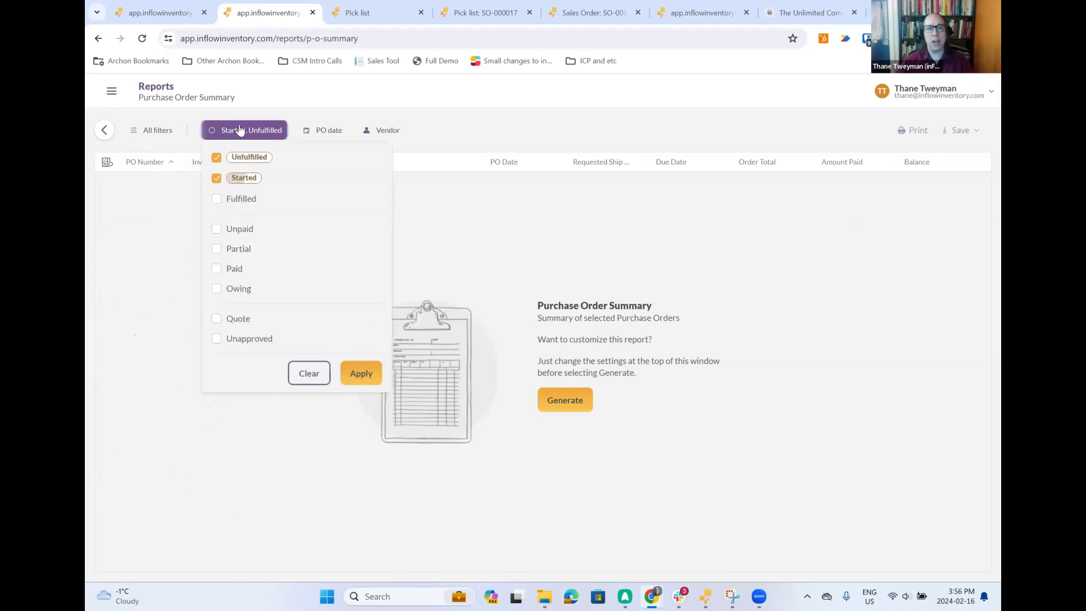
{"action": "left_click", "coordinate": [318, 134]}
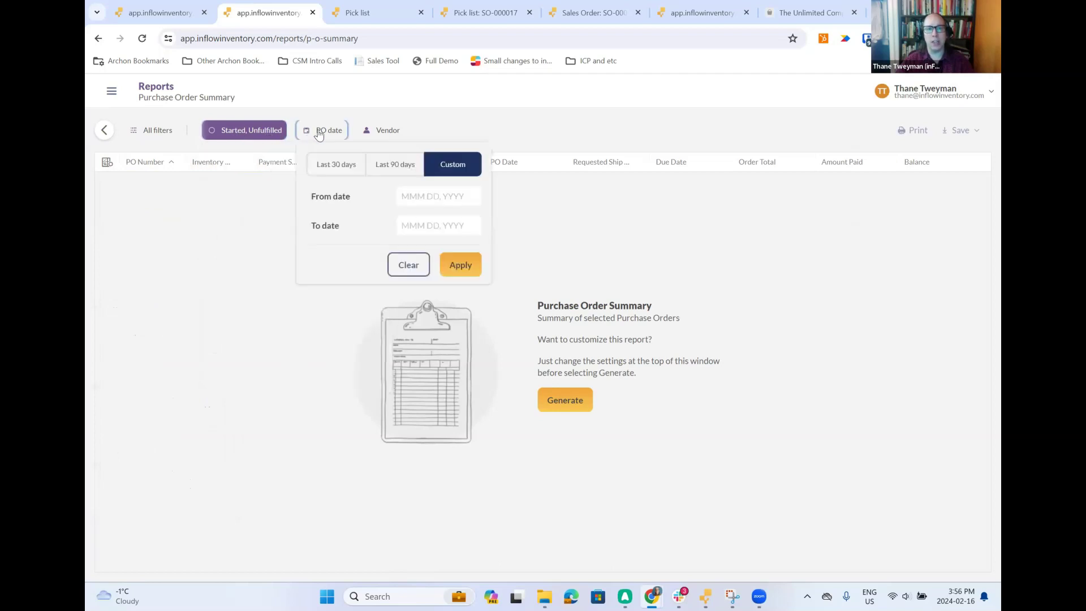
{"action": "left_click", "coordinate": [164, 130]}
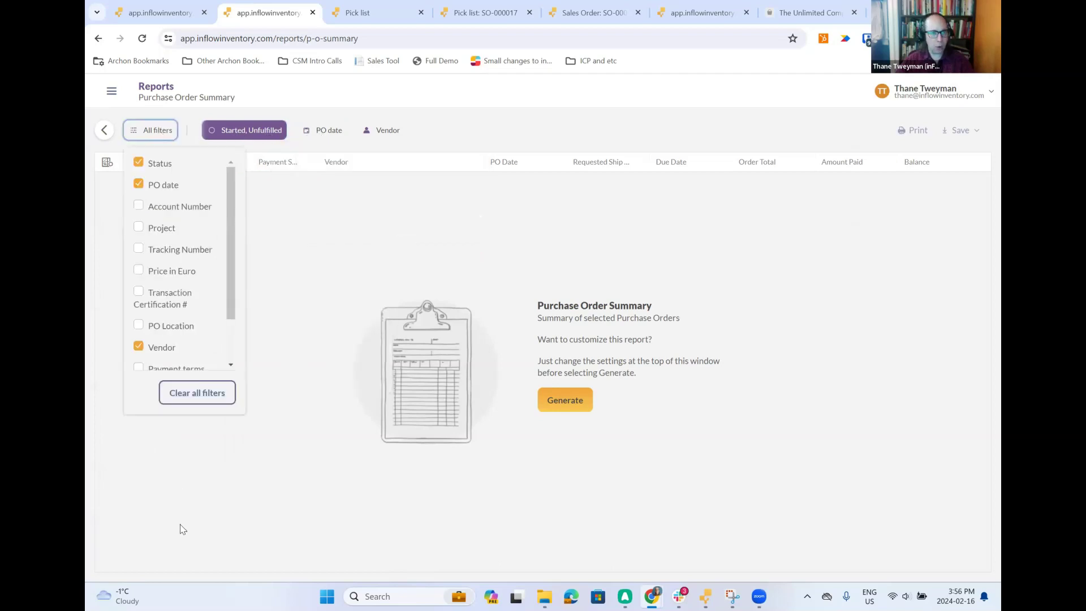
{"action": "left_click", "coordinate": [189, 557]}
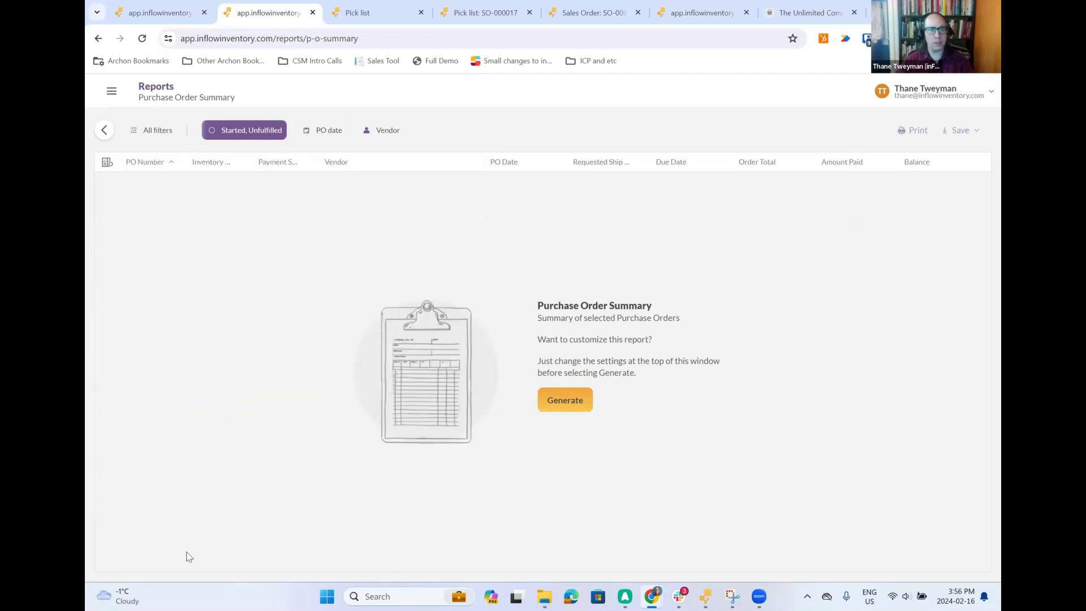
{"action": "left_click", "coordinate": [564, 404]}
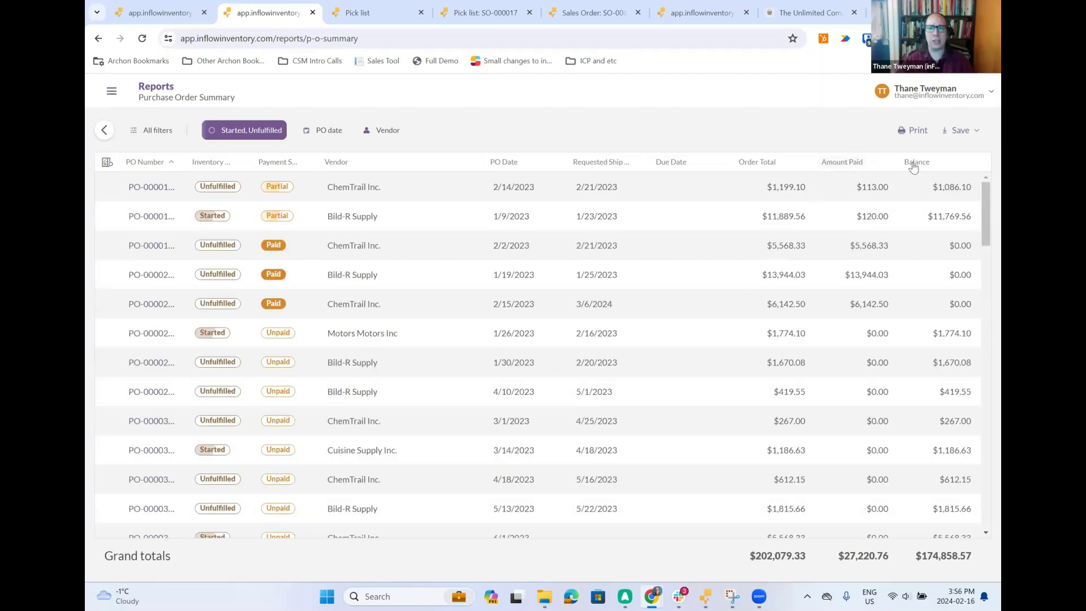
{"action": "left_click", "coordinate": [975, 130]}
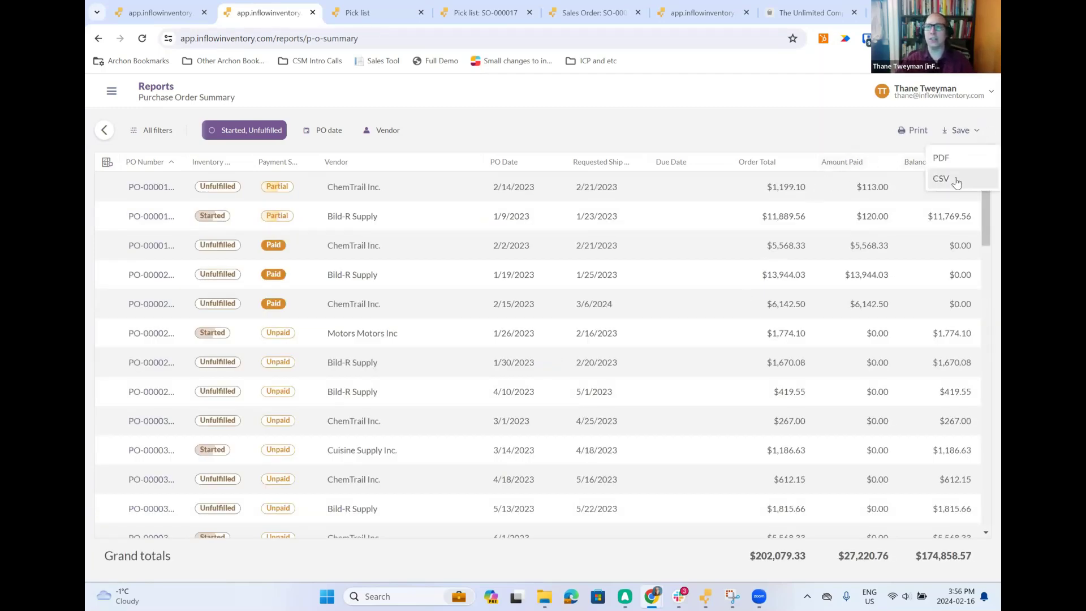